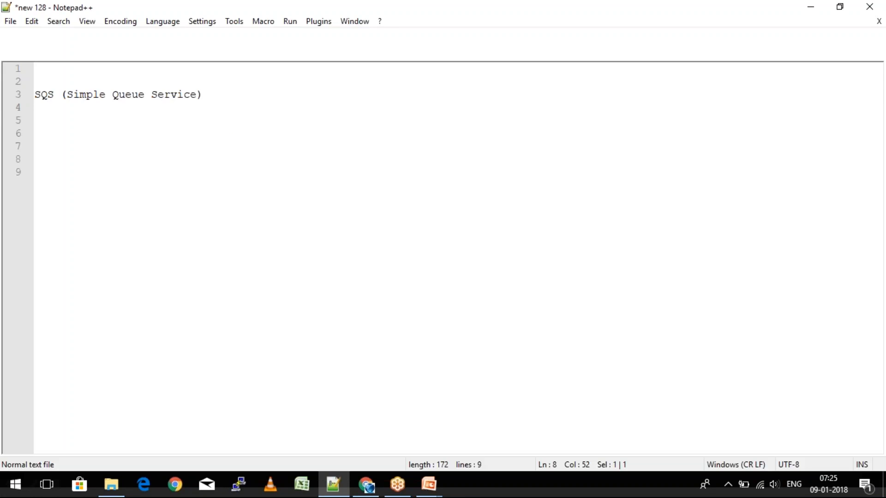
- Add the heading 'SNS (Simple Notification Service)' at the end of the notes
click(63, 172)
key(Return)
key(Return)
text(SNS (Simple)
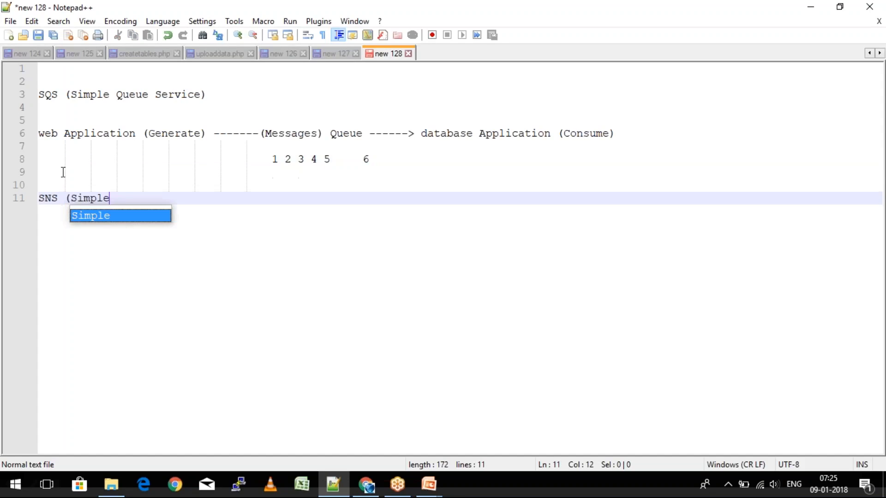
text( Notification Servic)
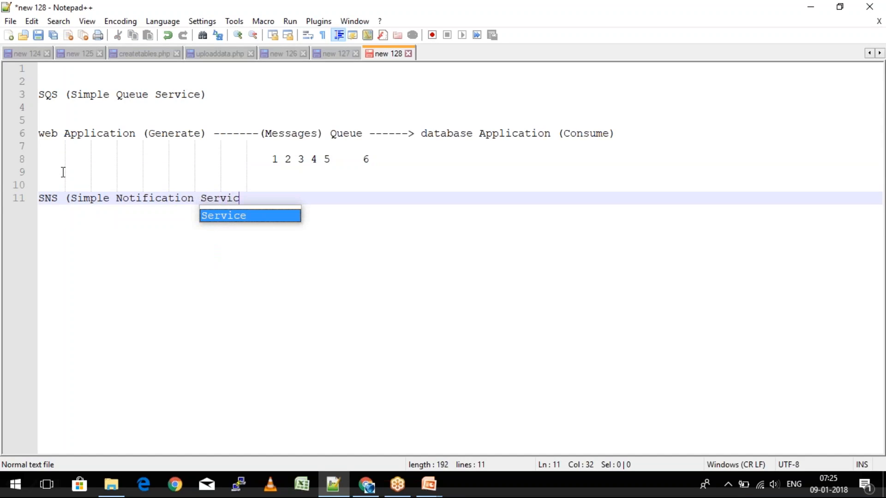
text(e)
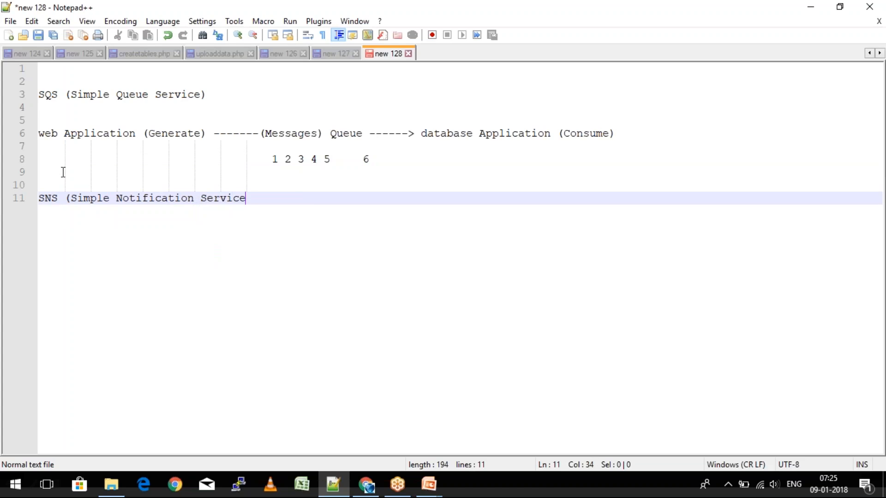
text())
- Add the line 'gmail/google Account -----> youtube -----> Place a subscription ---->' and switch to Chrome
key(Return)
key(Return)
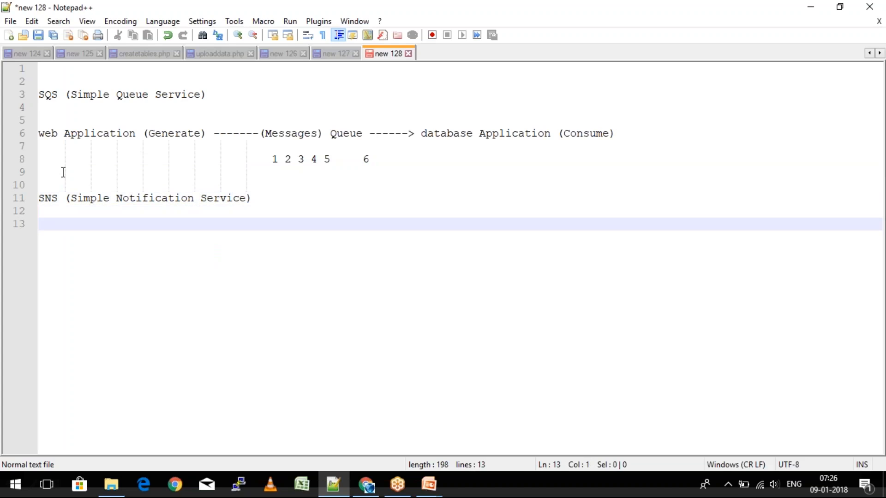
text(gmail/google Ac)
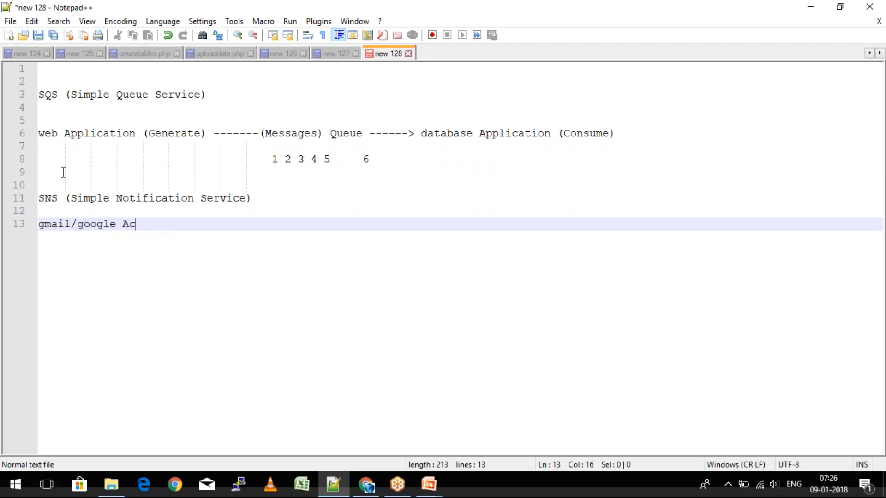
text(count -----> youtu)
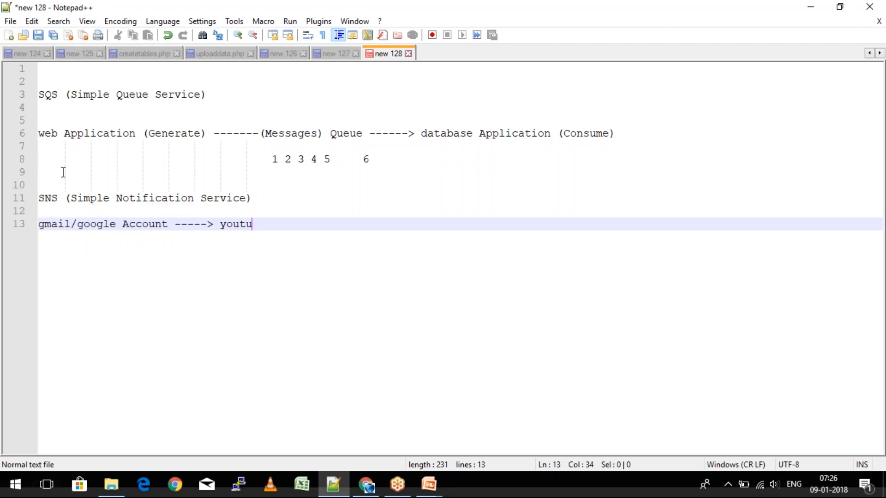
text(be -----> Place a sub)
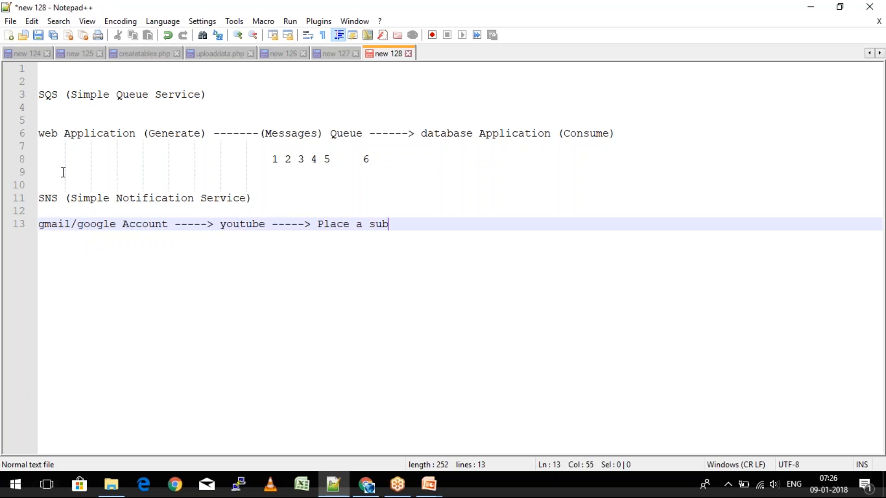
text(scription ---->)
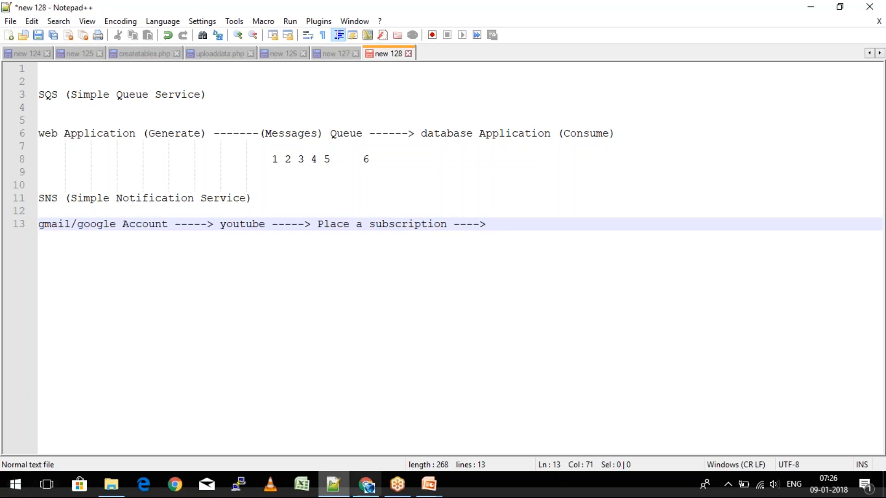
click(375, 490)
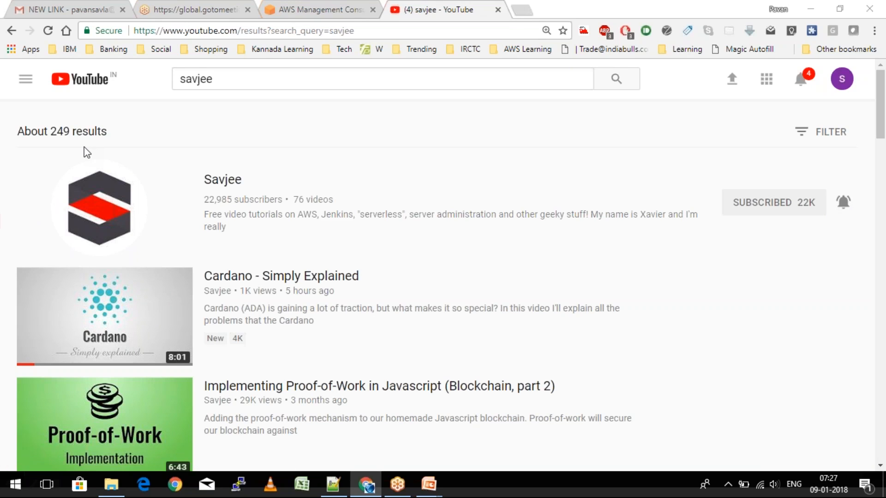
- End the subscription line with '| Notifier' and add an 'Email ------> Access Point' line below
key(alt+Tab)
text(| )
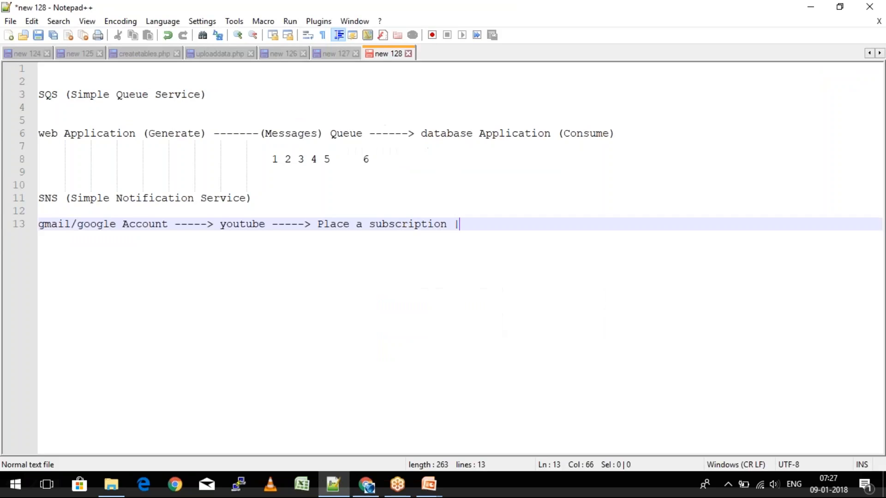
text(Notifier)
key(Return)
key(Return)
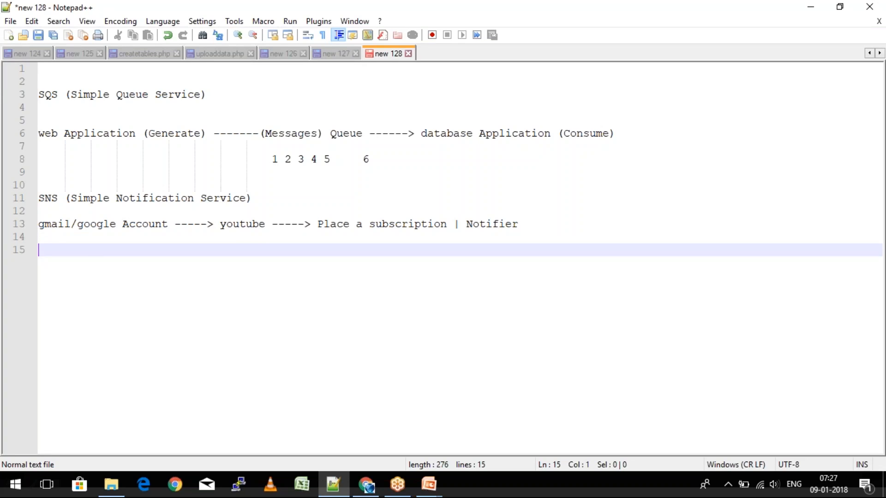
text(Email        --)
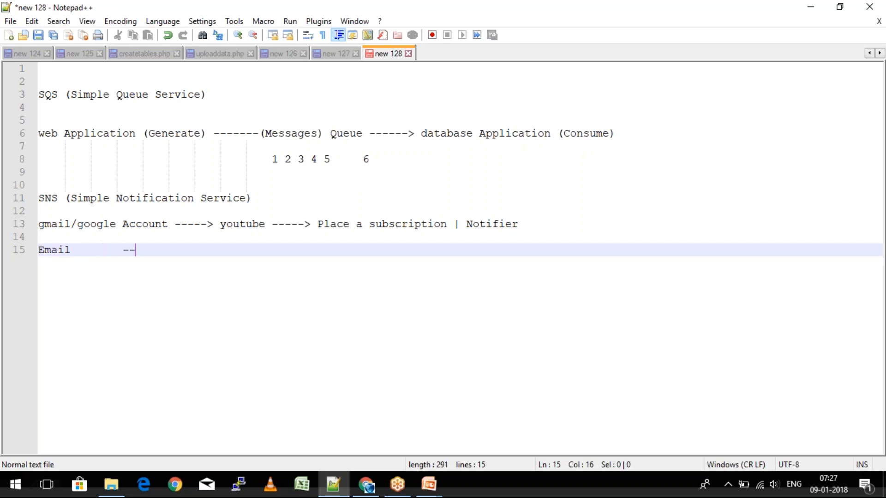
text(----> A)
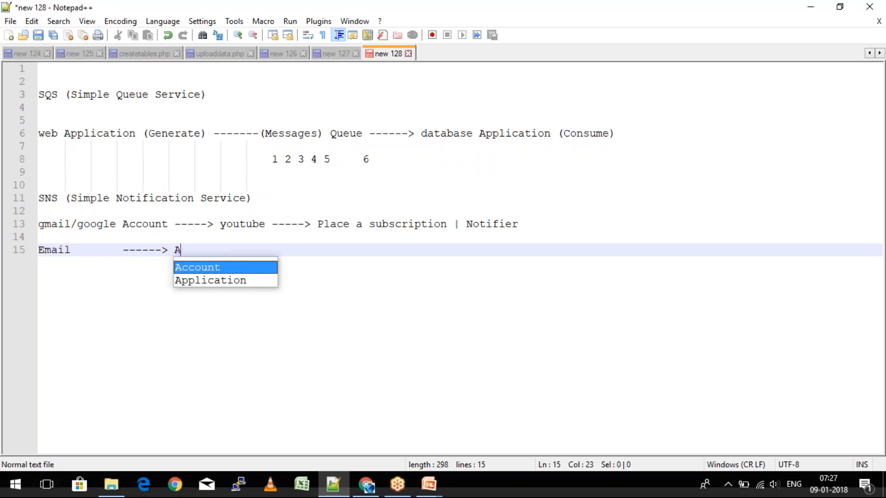
text(ccess Point)
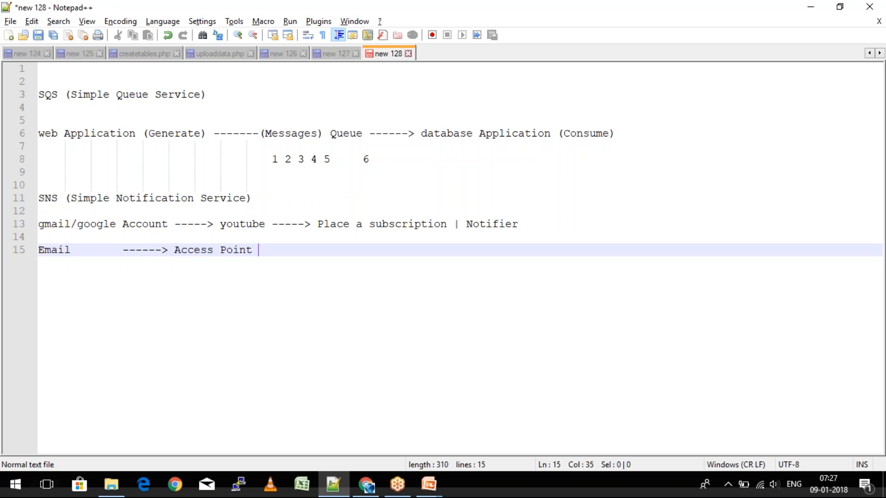
key(alt+Tab)
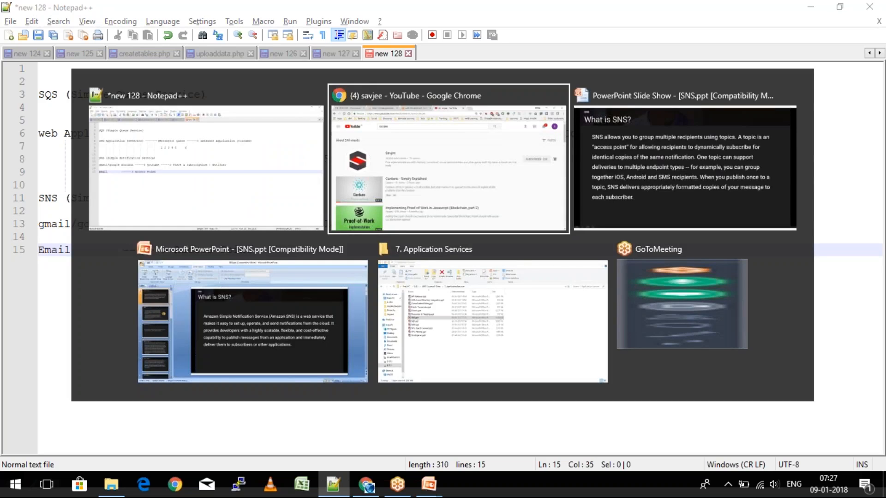
- After checking the What is SNS? slide, append '(Topic)' to Access Point and select 'Access Point (Topic'
key(alt+Tab)
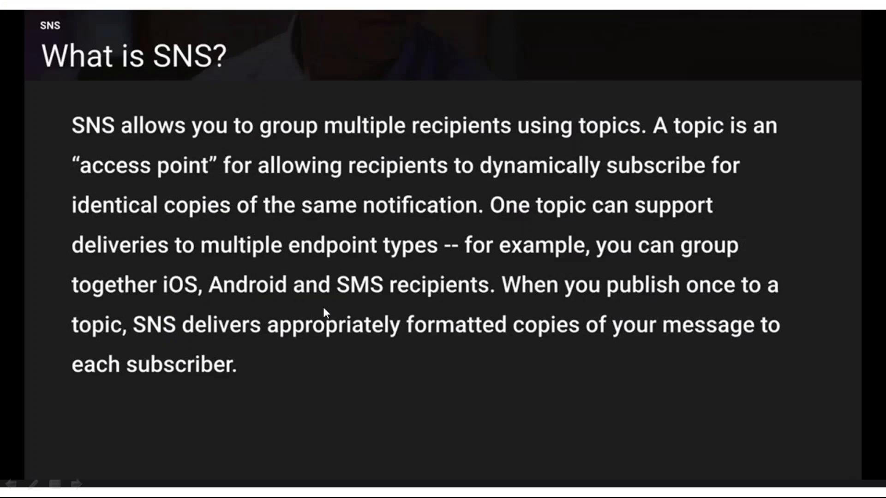
key(alt+Tab)
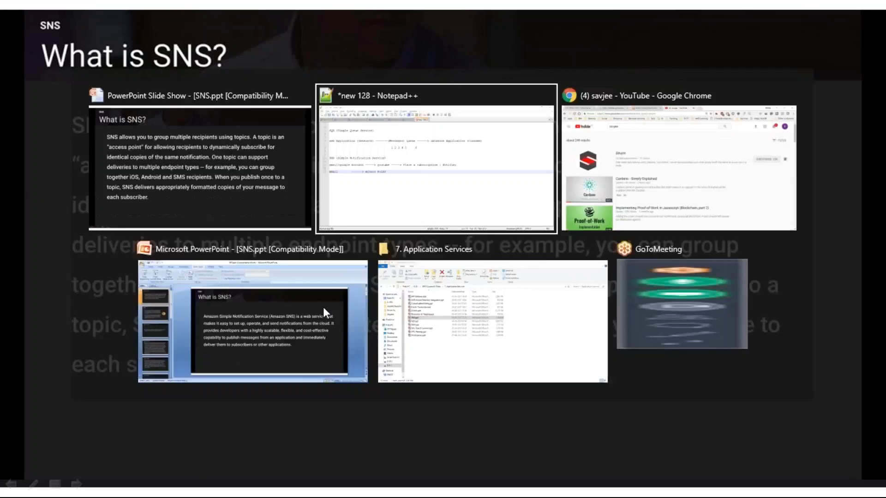
text(ic))
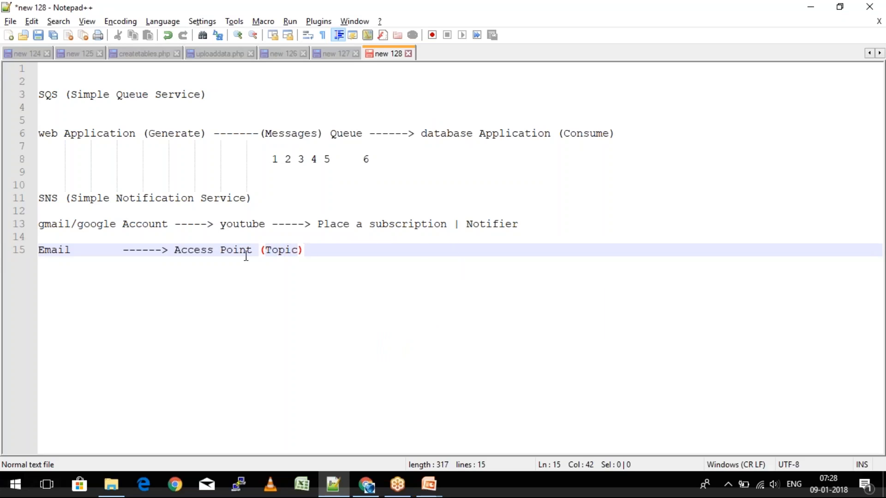
click(284, 250)
double_click(284, 249)
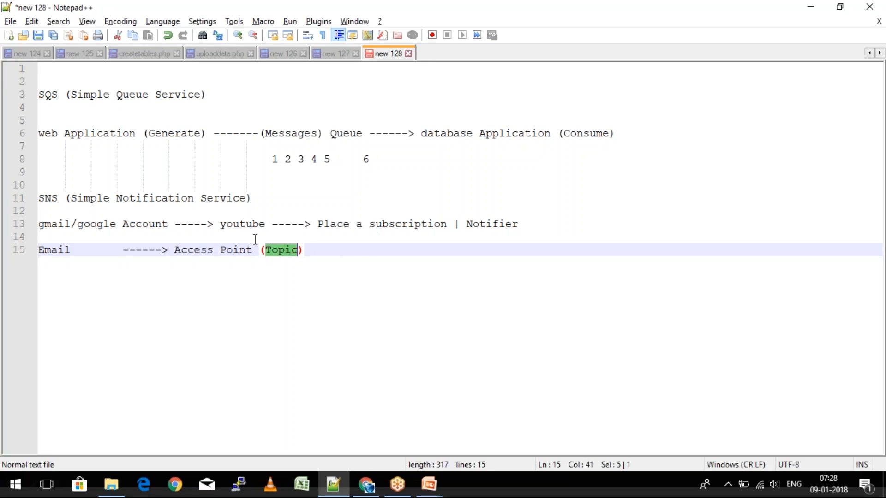
drag(173, 250, 315, 255)
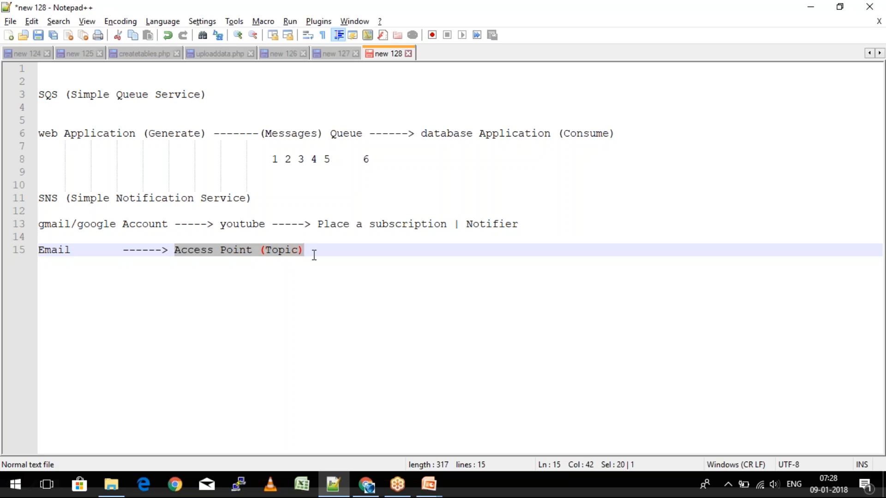
click(374, 494)
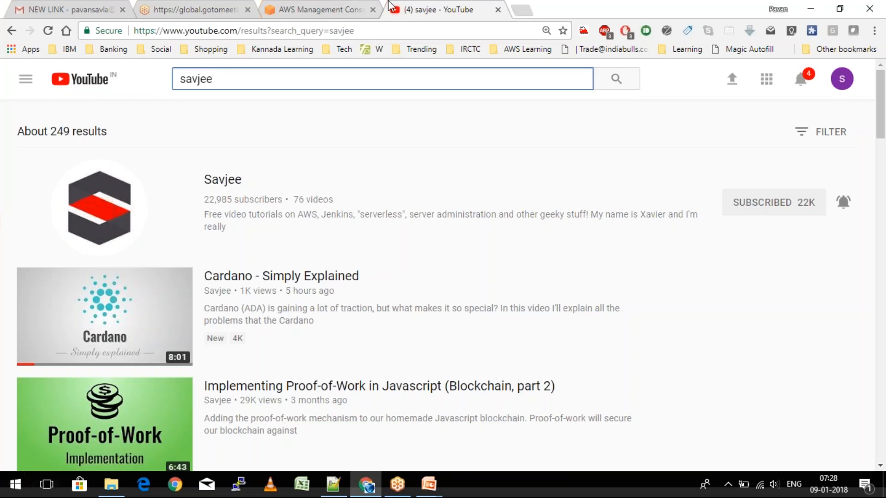
- Go to SNS from the AWS services list and start a new topic
click(330, 6)
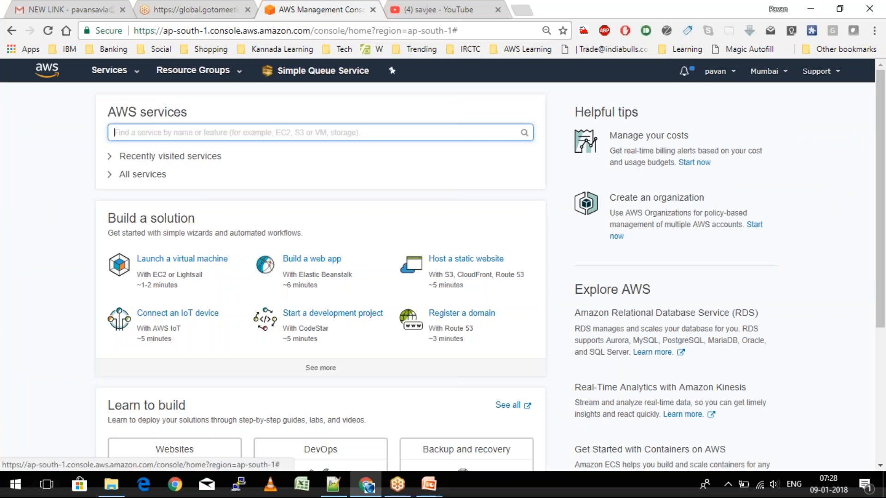
click(114, 71)
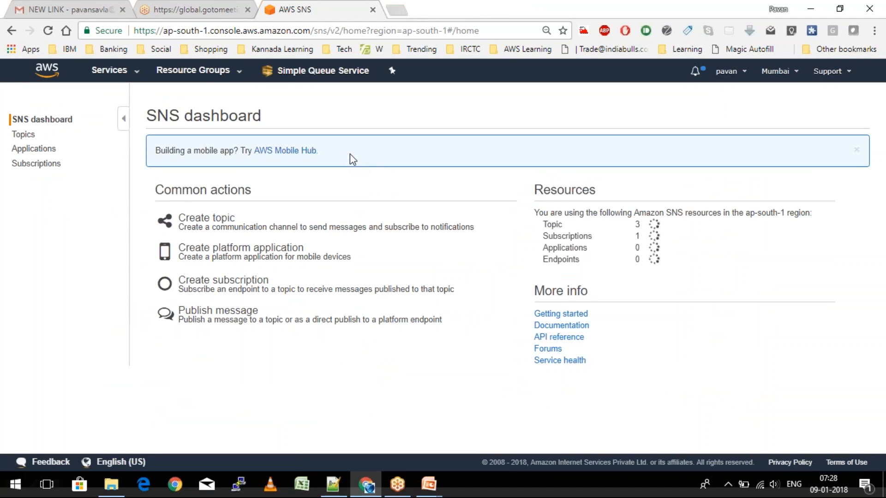
click(211, 223)
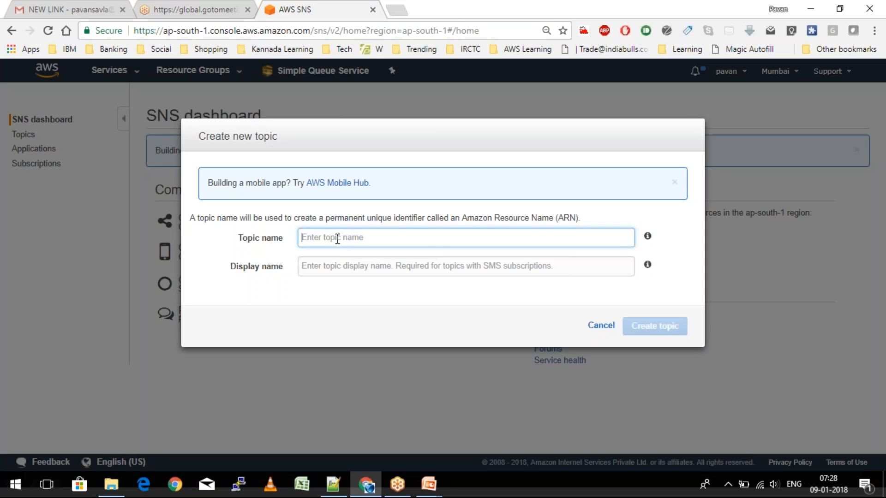
- Name the topic 'AWSTraining' and give it the display name 'AWSTrainin'
text(AWSTraining)
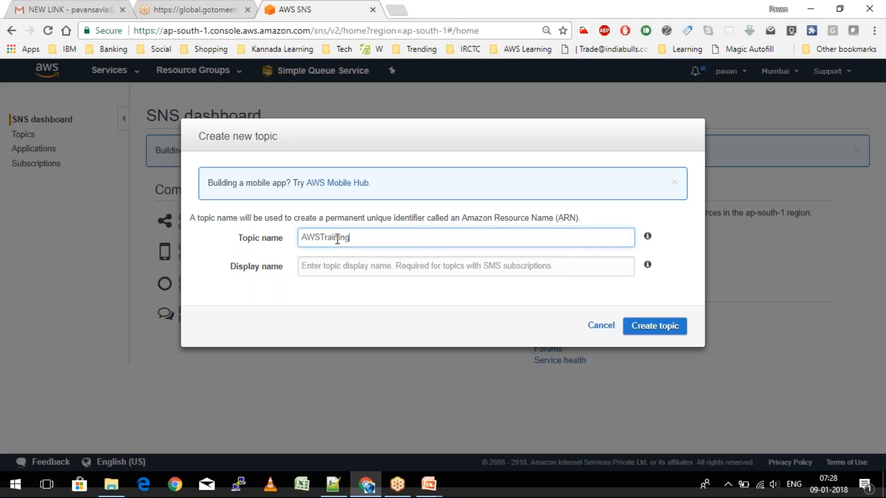
key(Tab)
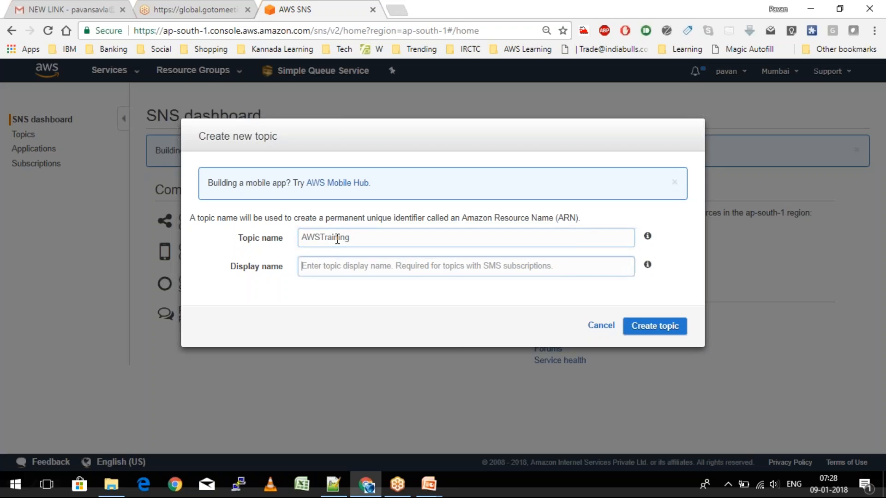
drag(358, 235, 272, 238)
key(ctrl+c)
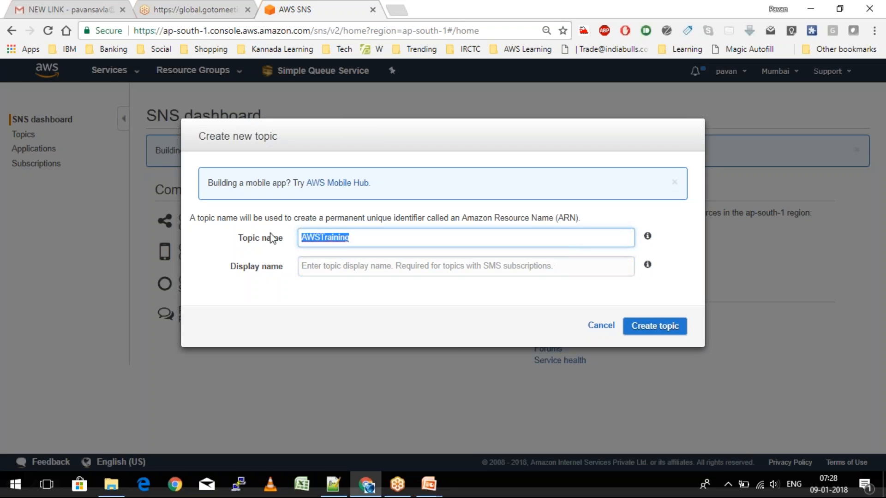
key(Tab)
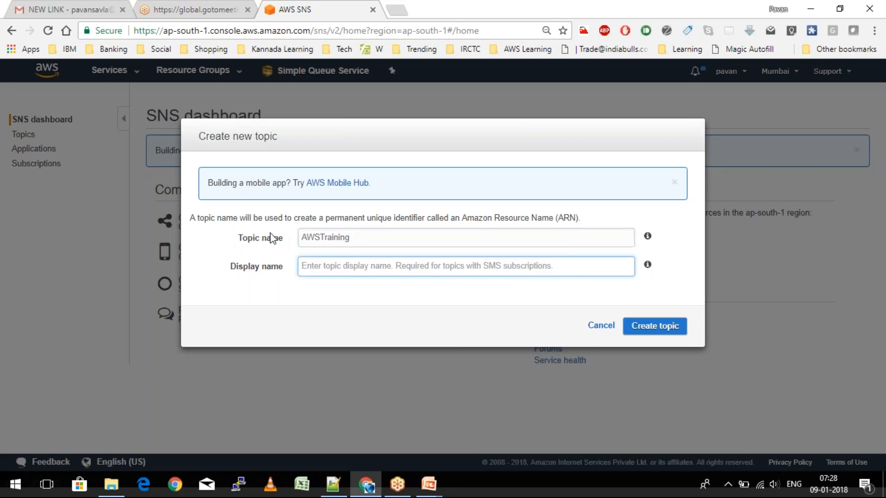
key(ctrl+v)
key(BackSpace)
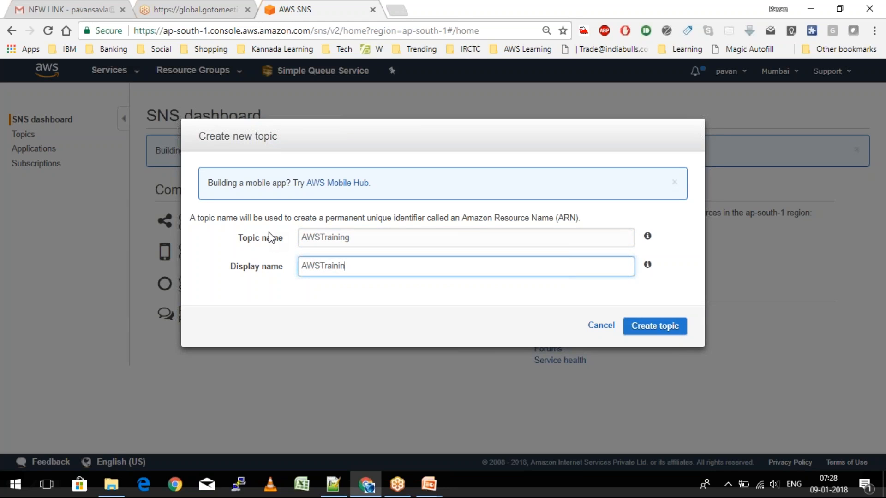
- Create the AWSTraining topic and begin a new subscription from its Topic details page
click(652, 330)
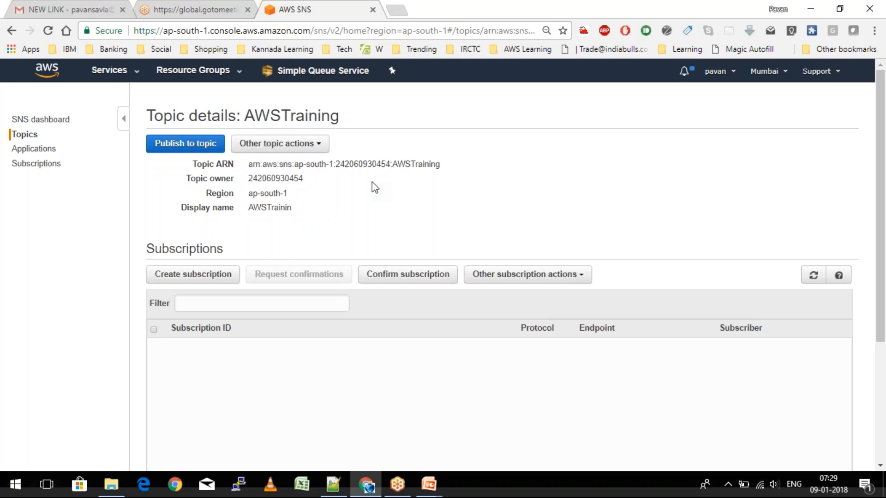
click(191, 277)
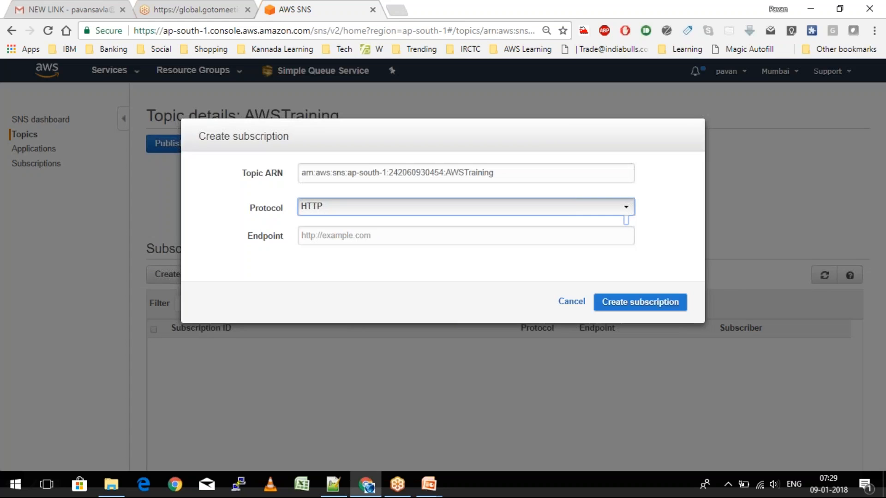
- Subscribe the user's Gmail address to AWSTraining using the Email protocol
click(626, 207)
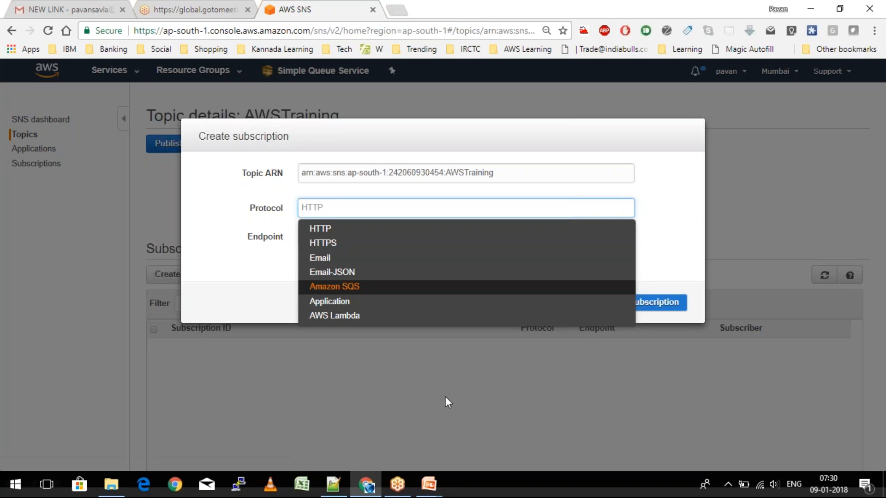
click(337, 258)
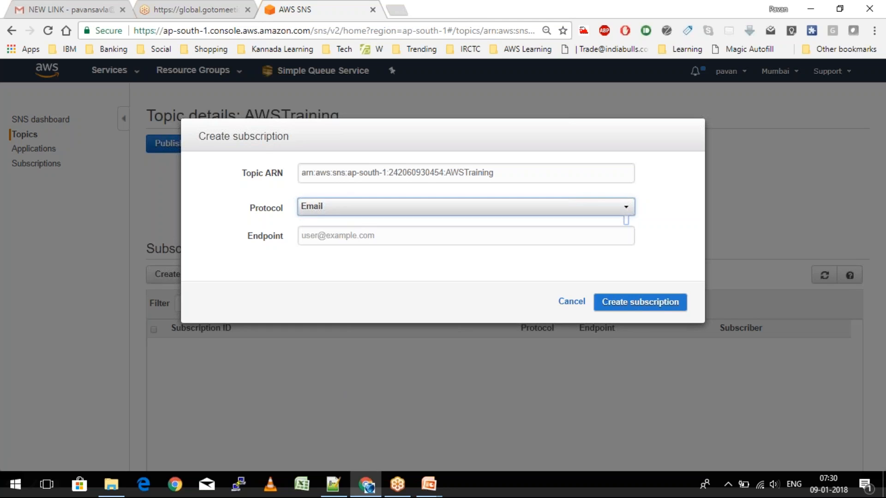
click(347, 240)
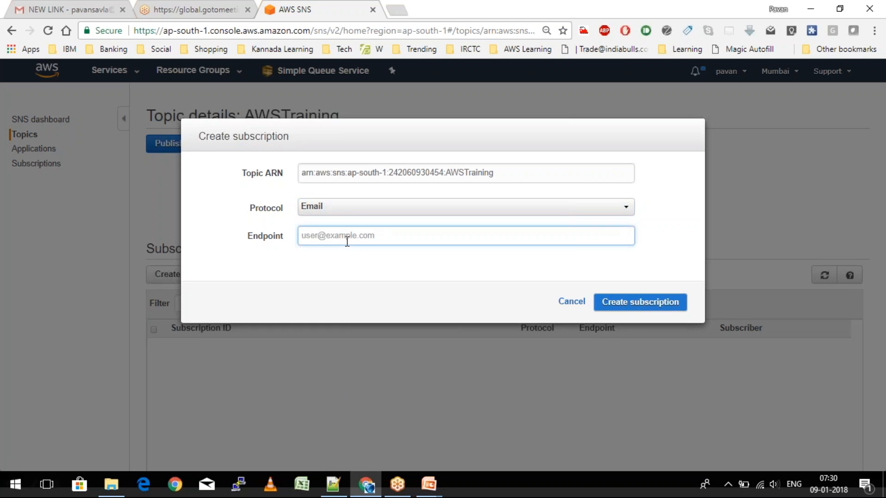
click(641, 307)
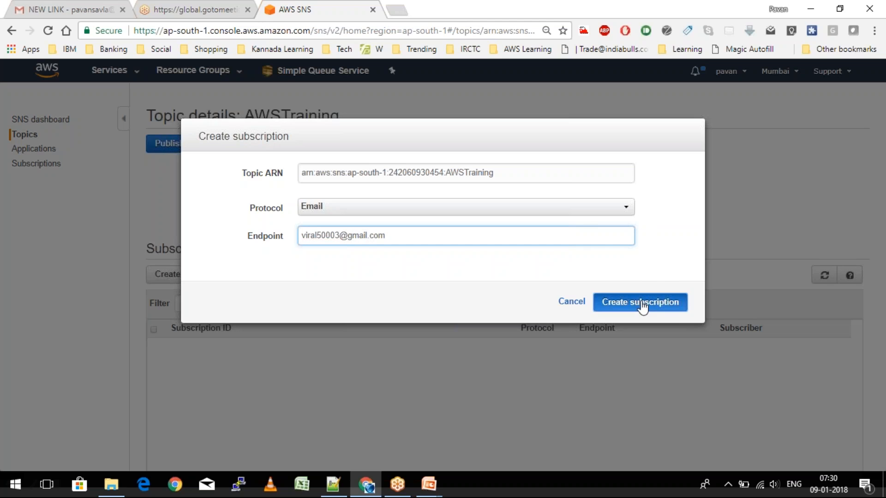
click(641, 307)
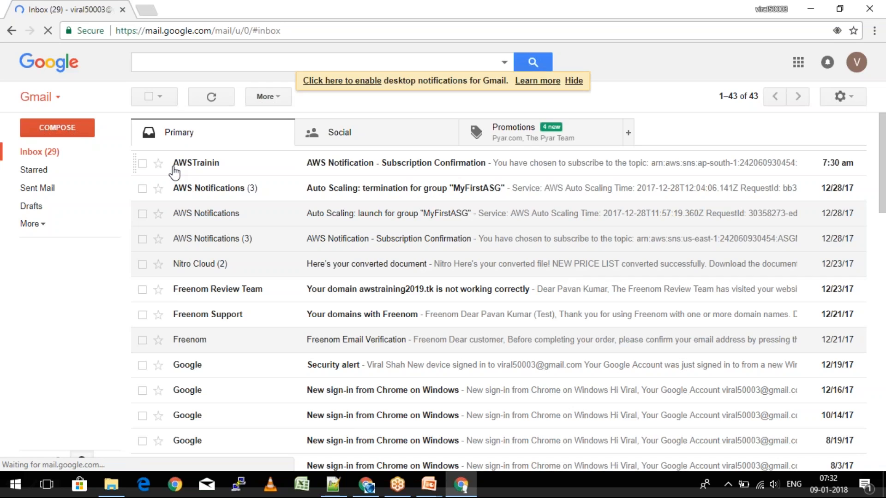
- Confirm the subscription through the email's Confirm subscription link and return to the SNS console
click(175, 173)
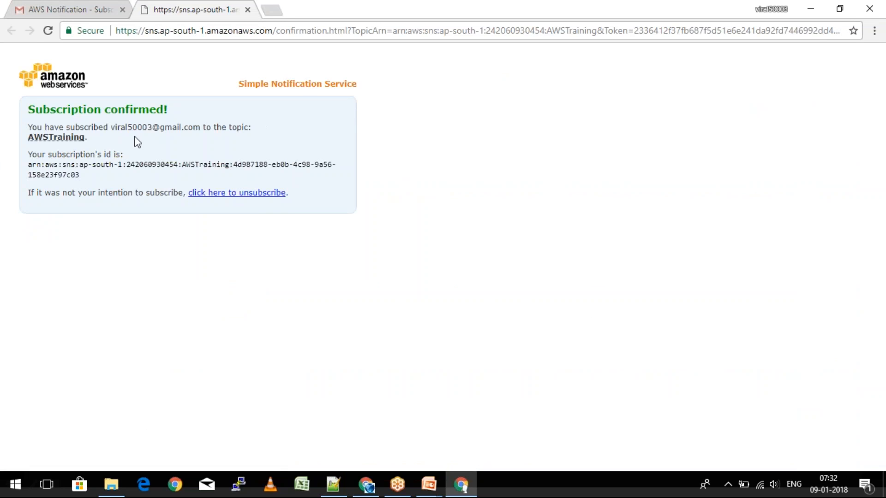
click(367, 484)
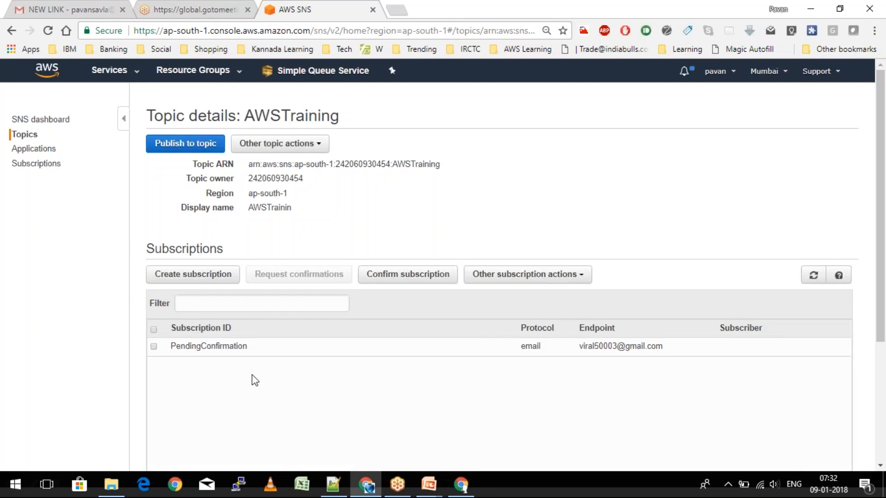
- Refresh AWSTraining's Subscriptions table so the email subscription shows its full ARN as confirmed
click(812, 276)
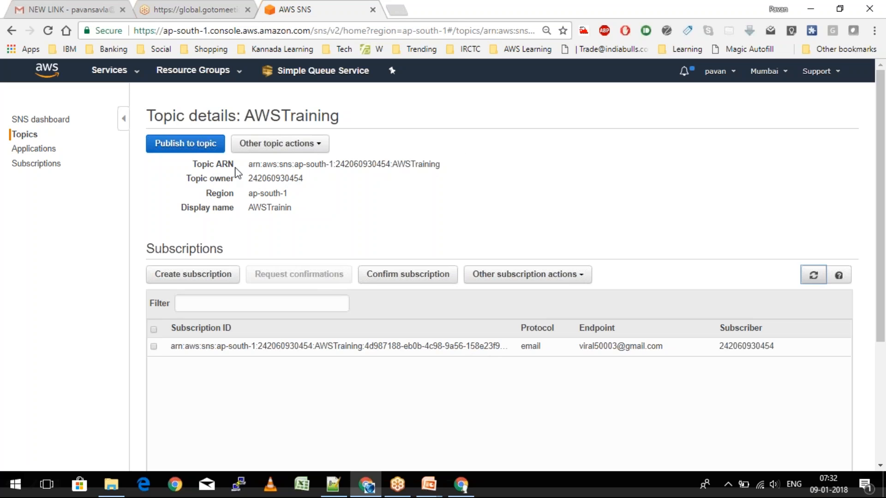
key(alt+Tab)
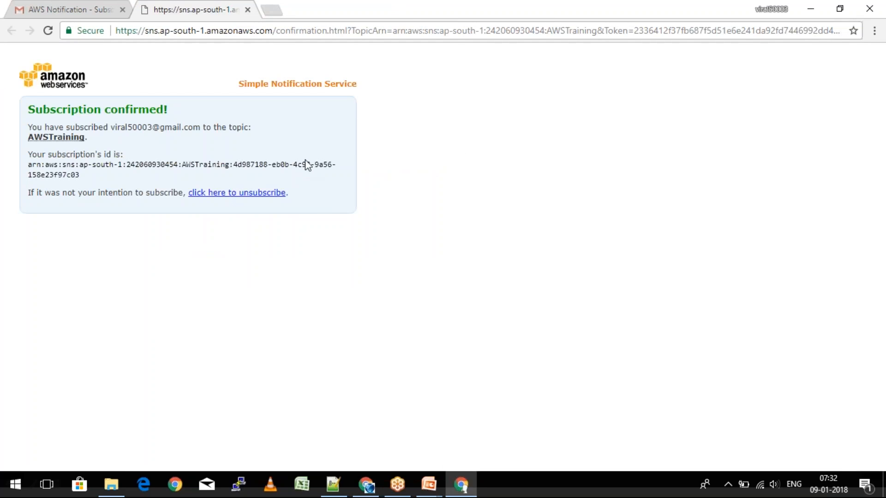
click(53, 9)
key(alt+Tab)
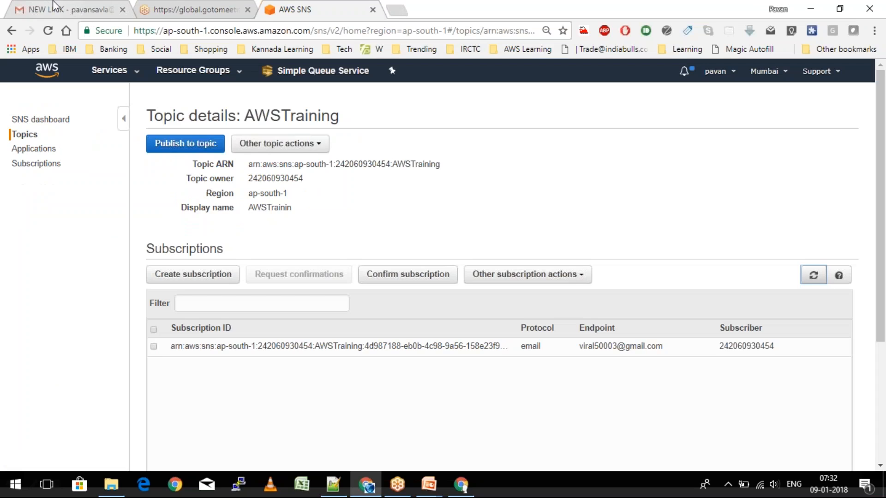
- Start publishing to the topic with the subject 'Update: New Training Batch'
click(162, 145)
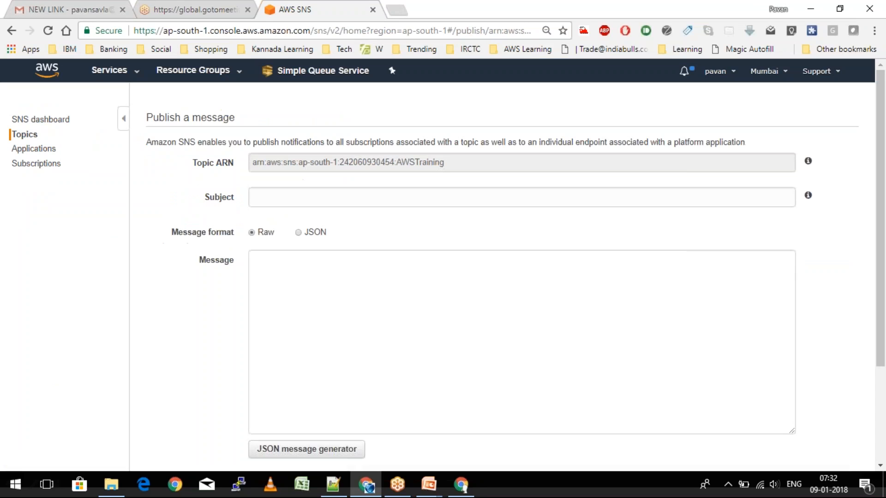
click(333, 206)
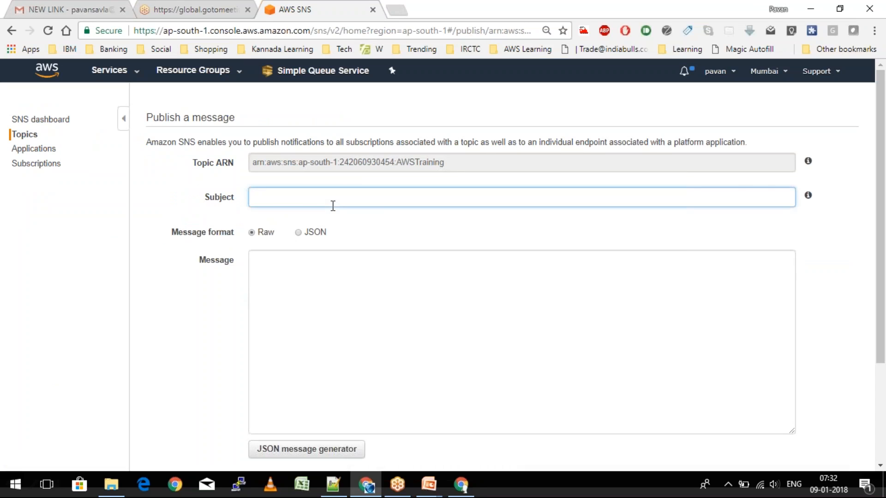
text(Update: New Training BAtch)
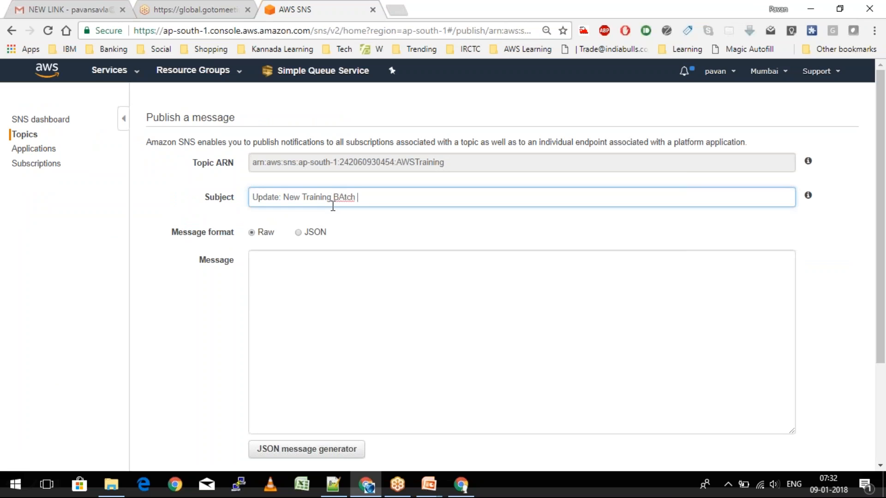
key(BackSpace)
key(BackSpace)
key(BackSpace)
key(BackSpace)
text(tc)
key(BackSpace)
key(BackSpace)
key(BackSpace)
text(atch starts)
key(BackSpace)
key(BackSpace)
key(BackSpace)
key(BackSpace)
key(BackSpace)
key(BackSpace)
key(BackSpace)
key(Tab)
key(Tab)
key(Tab)
- Write 'Hi All,' and 'I'm glad to announce training on AWS from XXXXX date. Thanks.'
text(Hi All,)
key(Return)
key(Return)
key(Tab)
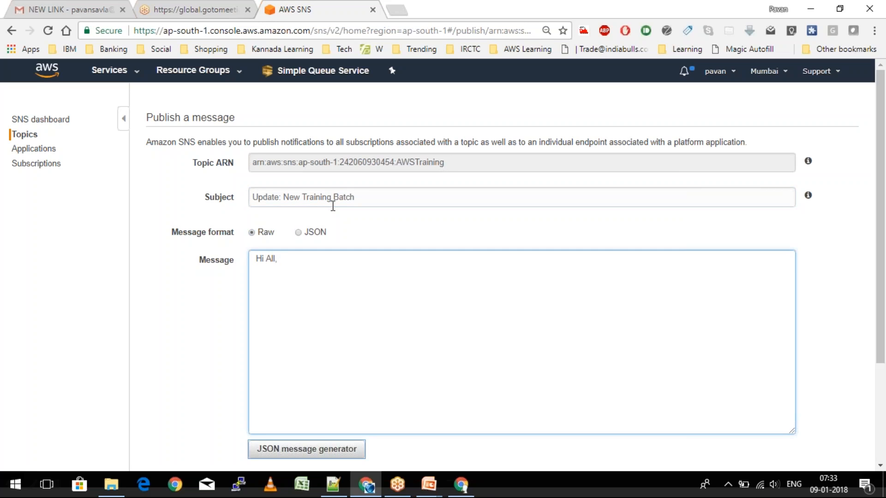
click(282, 286)
text(I'm glad)
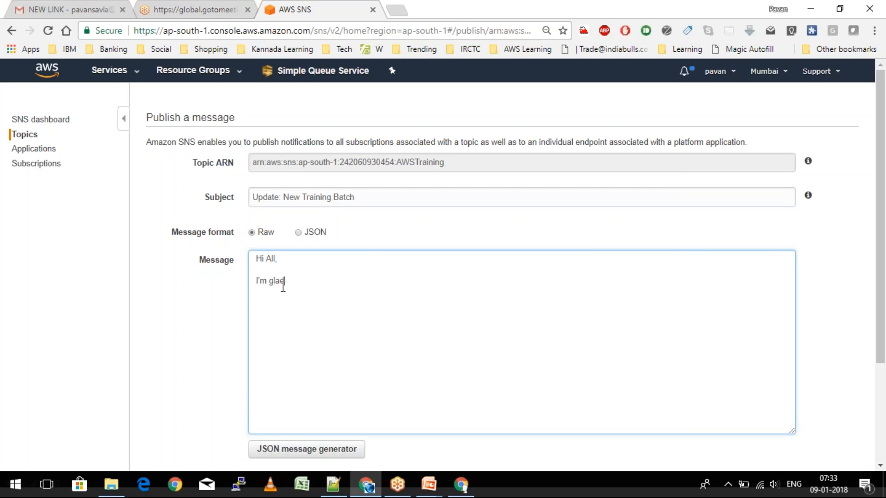
text( to announce training on AWS from )
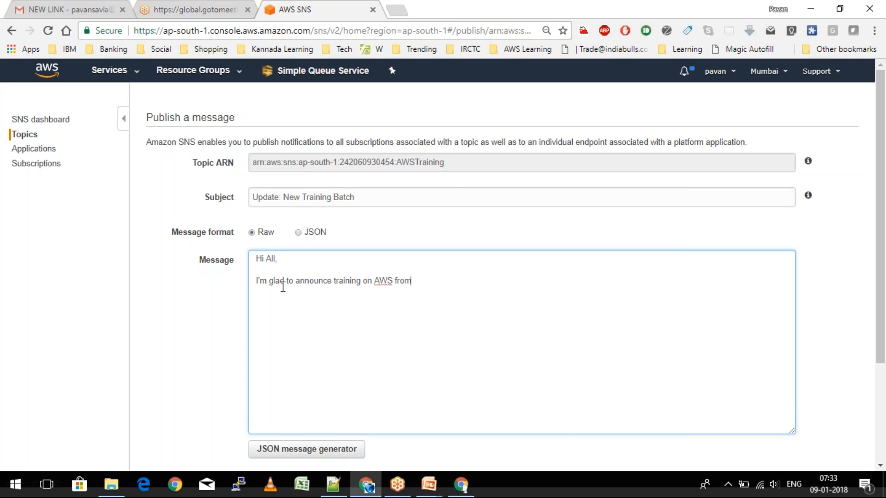
text(XXXXX date. Thank)
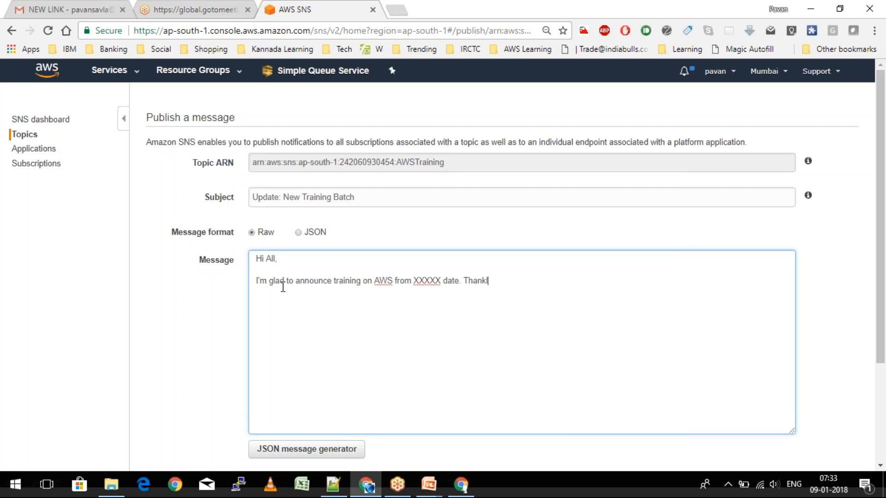
text(s.)
- Sign the message off with 'Regards,' followed by the sender's name
key(Return)
key(Return)
text(REgards)
key(BackSpace)
key(BackSpace)
key(BackSpace)
key(BackSpace)
key(BackSpace)
key(BackSpace)
text(egards,)
key(Return)
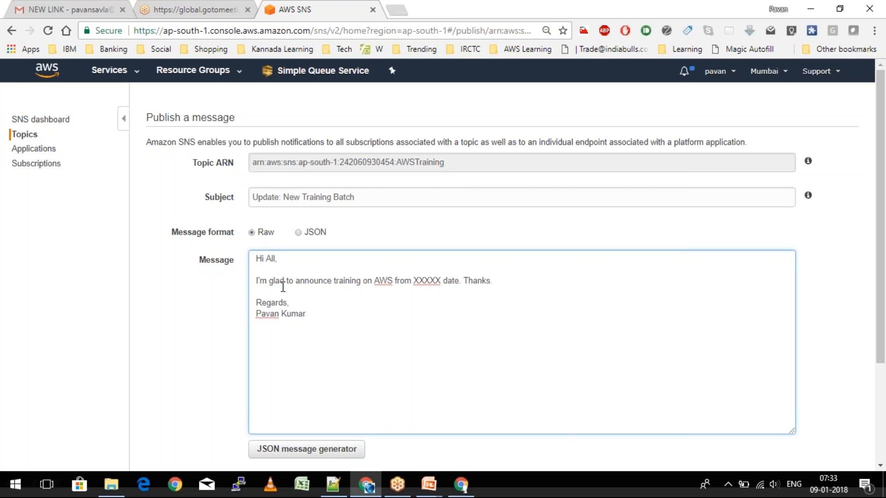
- Keep the message TTL at 86400 and publish the announcement to AWSTraining's subscribers
scroll(283, 286, down, 1)
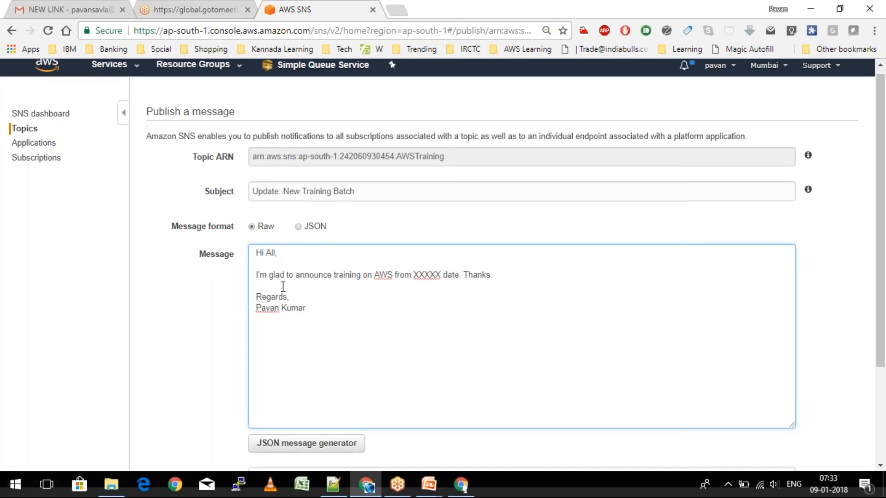
scroll(283, 287, down, 2)
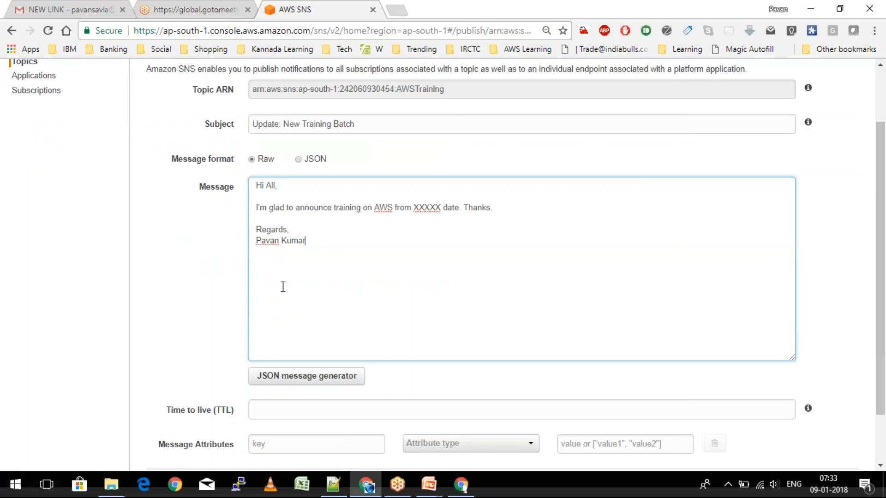
scroll(283, 287, down, 1)
click(277, 360)
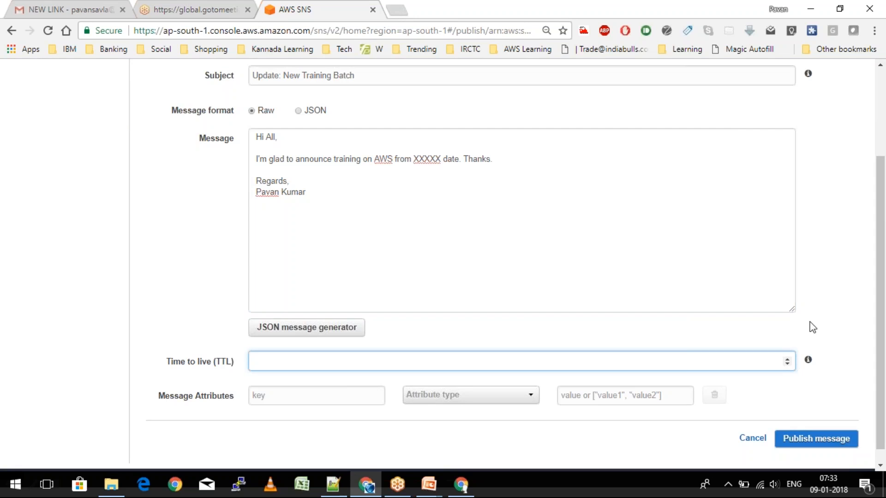
mouse_move(808, 364)
text(86400)
key(Tab)
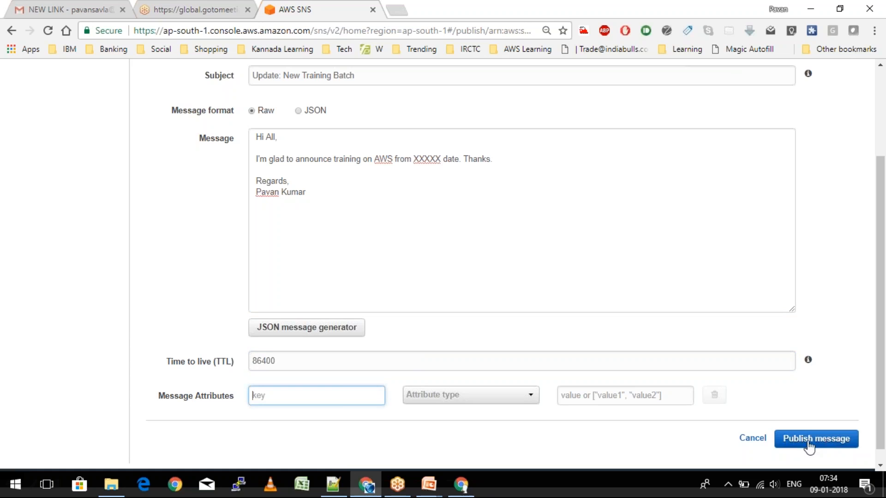
double_click(261, 362)
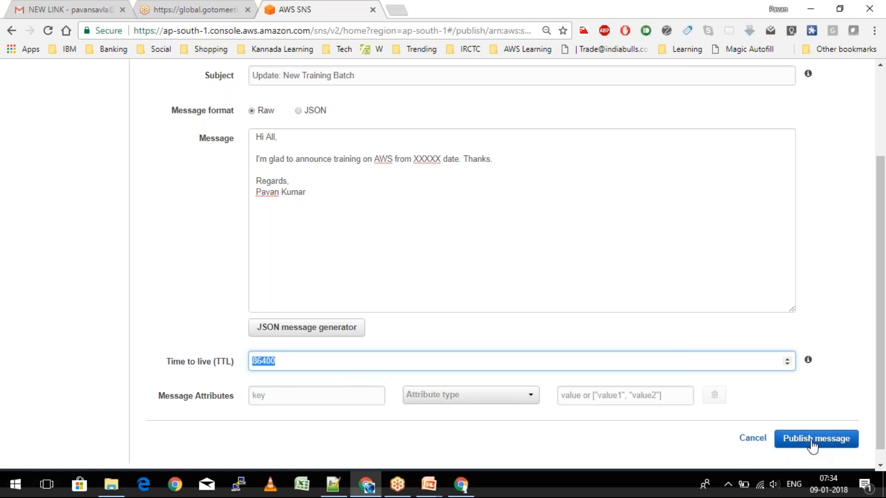
click(194, 367)
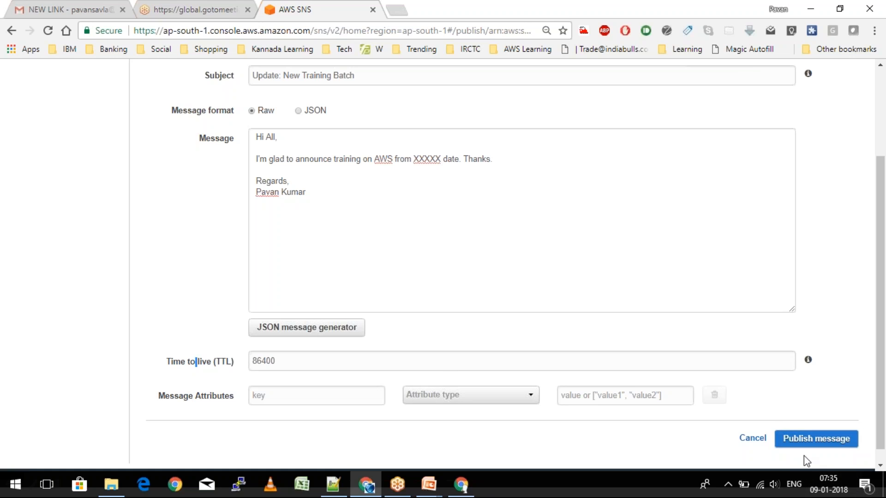
click(803, 444)
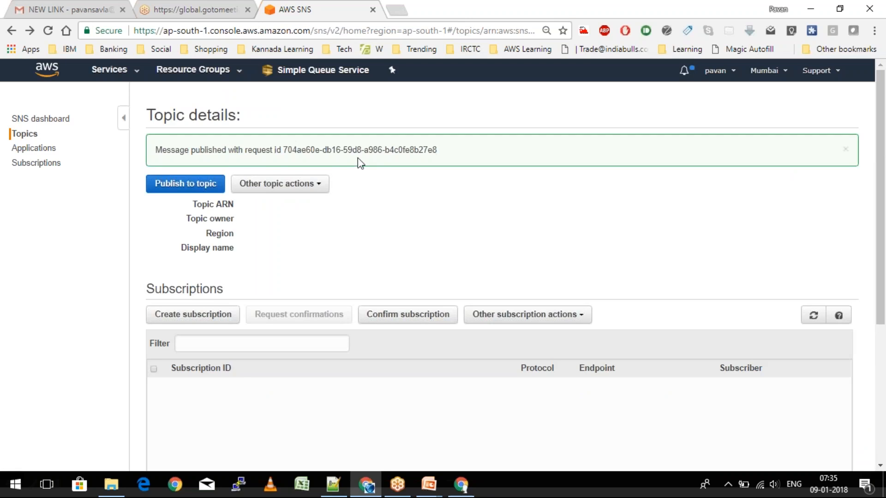
- Open the 'Update: New Training Batch' email from AWSTraining in the Gmail inbox
click(469, 487)
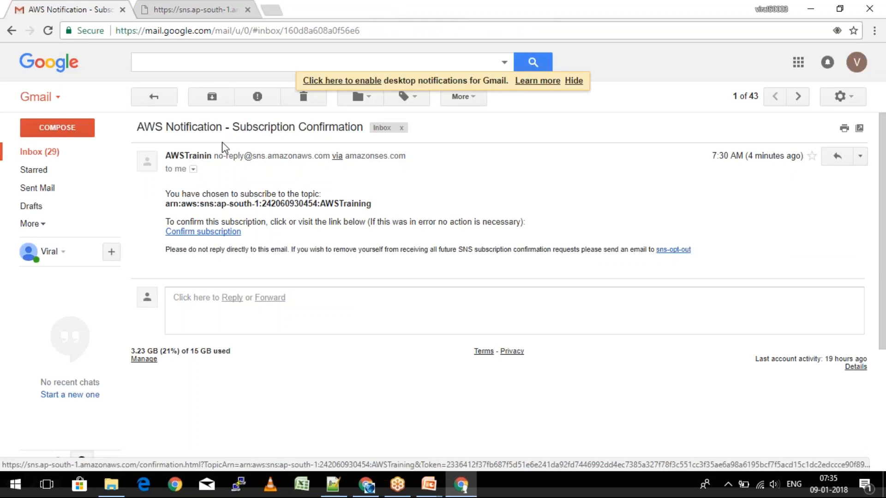
click(161, 99)
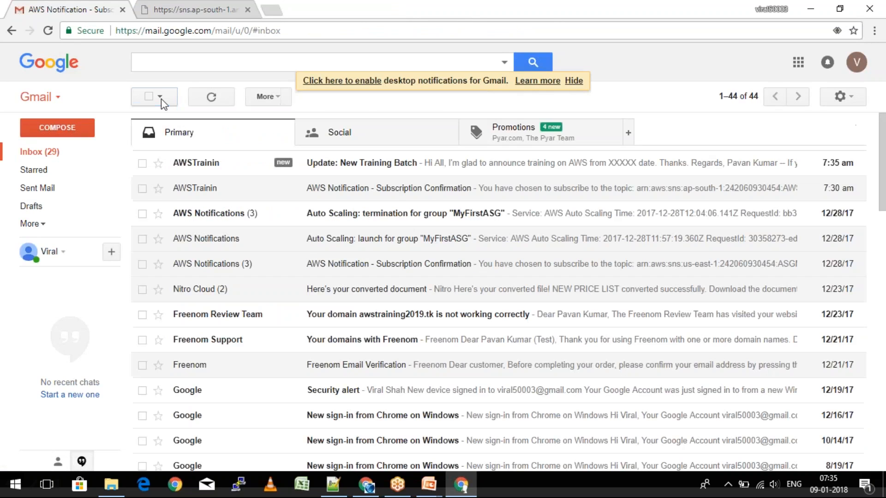
click(363, 170)
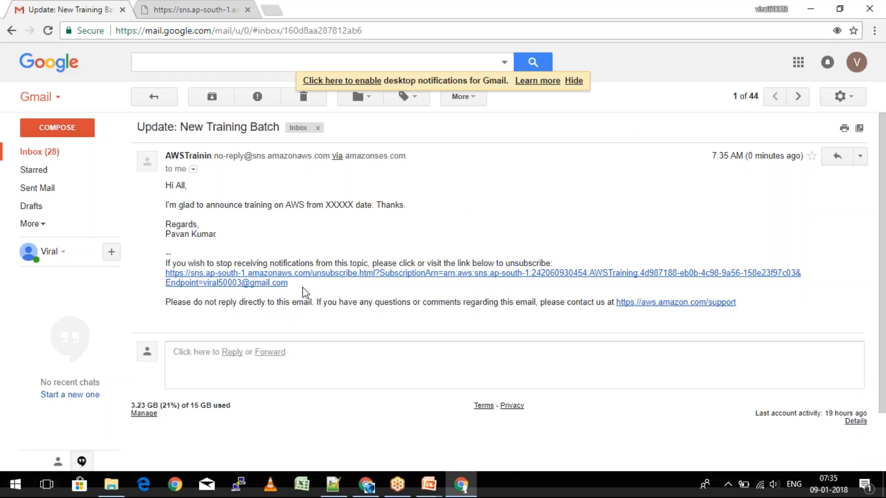
key(ctrl+t)
- Load the amazon.in website in the new tab
text(a)
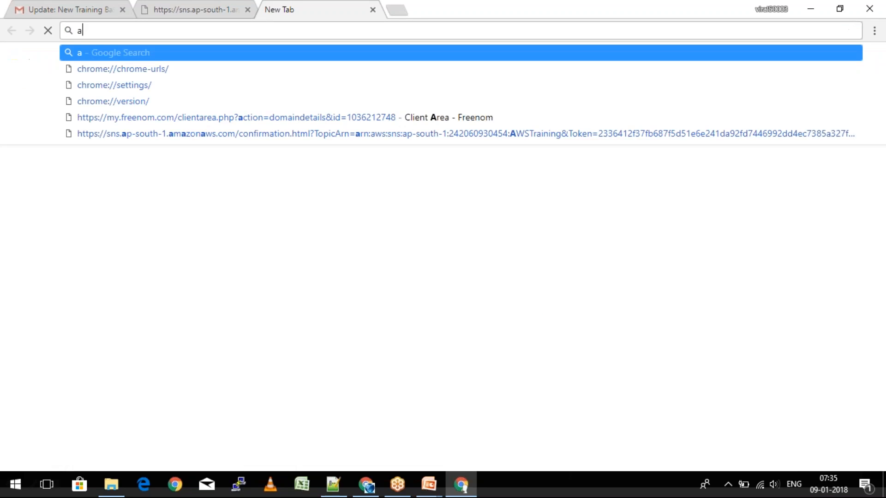
text(mamz)
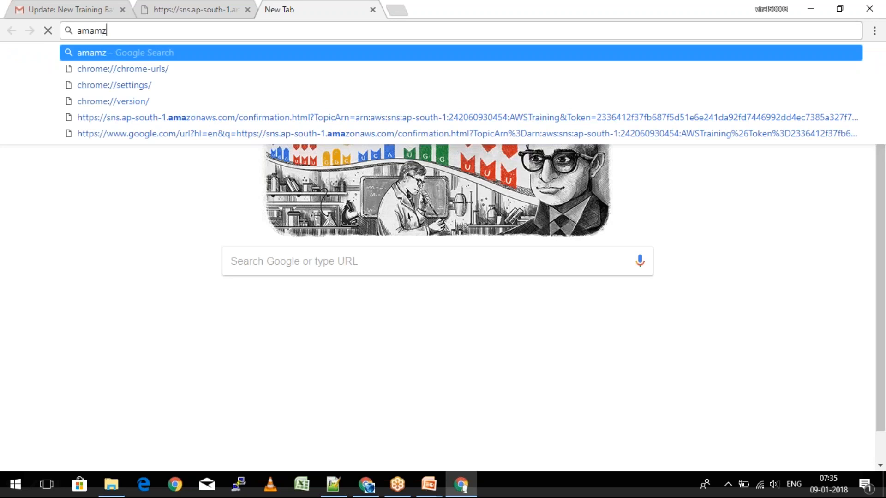
key(BackSpace)
text(zon.)
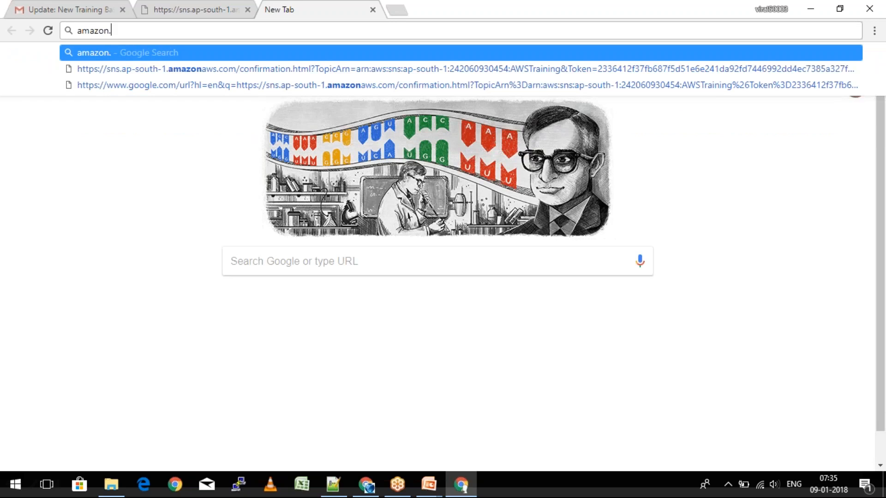
text(in)
key(Return)
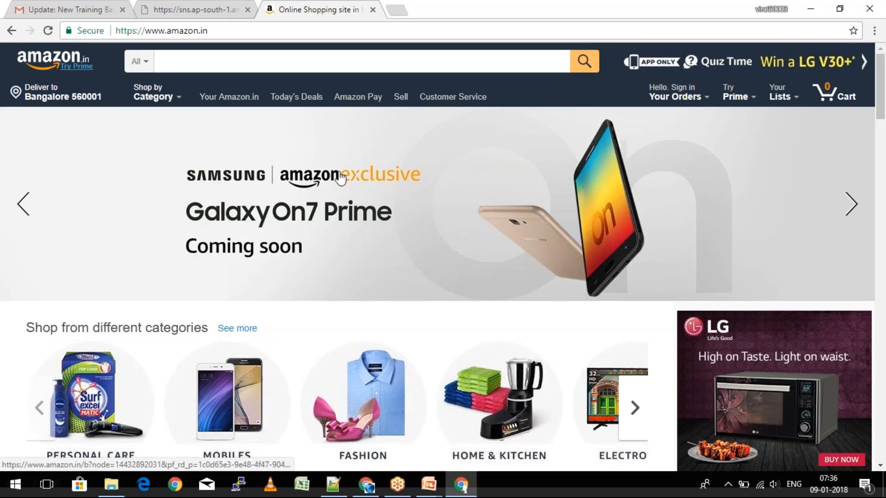
- Ask to be notified about the Galaxy On7 Prime promotion, reaching Amazon's sign-in page
click(340, 177)
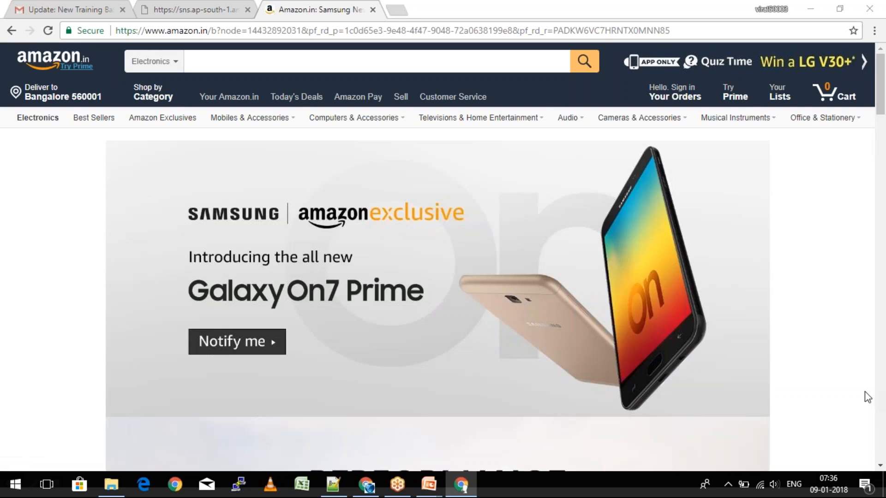
click(240, 344)
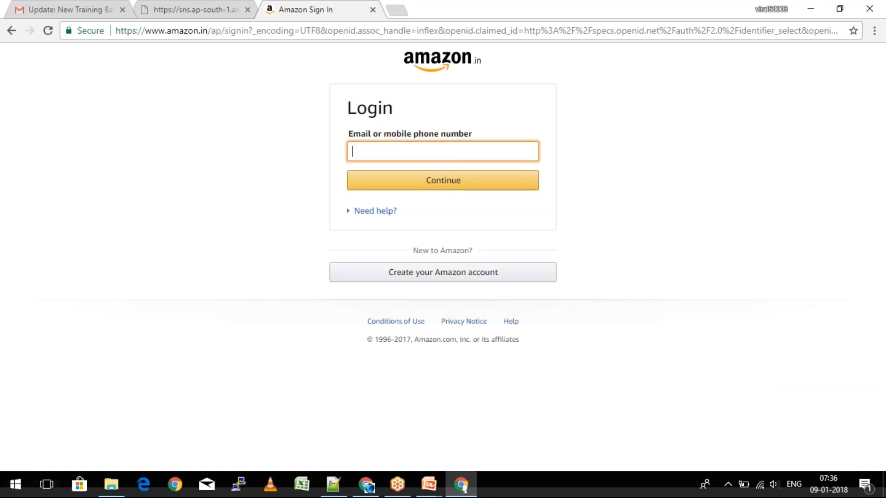
click(365, 488)
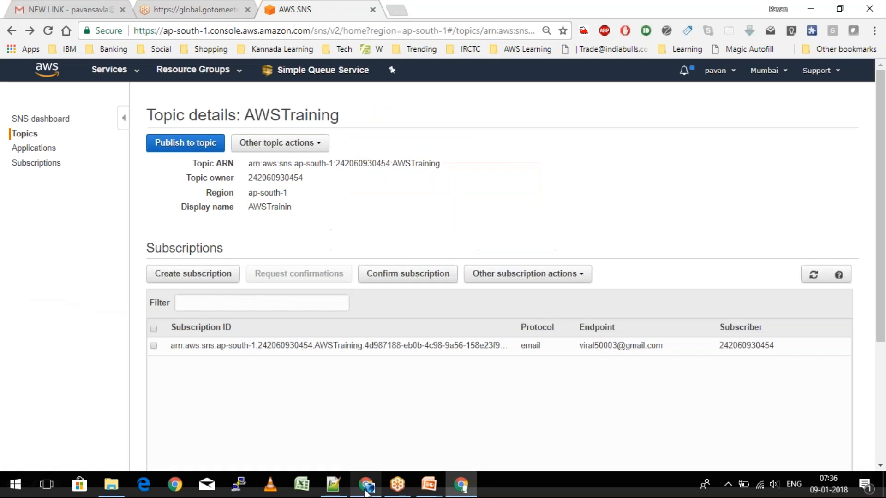
- On amazon.in in a new tab, subscribe to the Samsung Game On notification
click(398, 11)
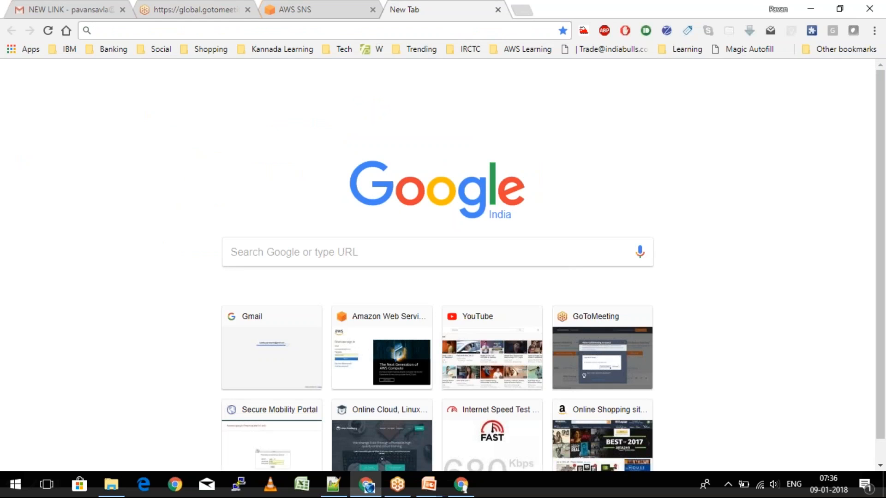
text(amazon.in)
key(Return)
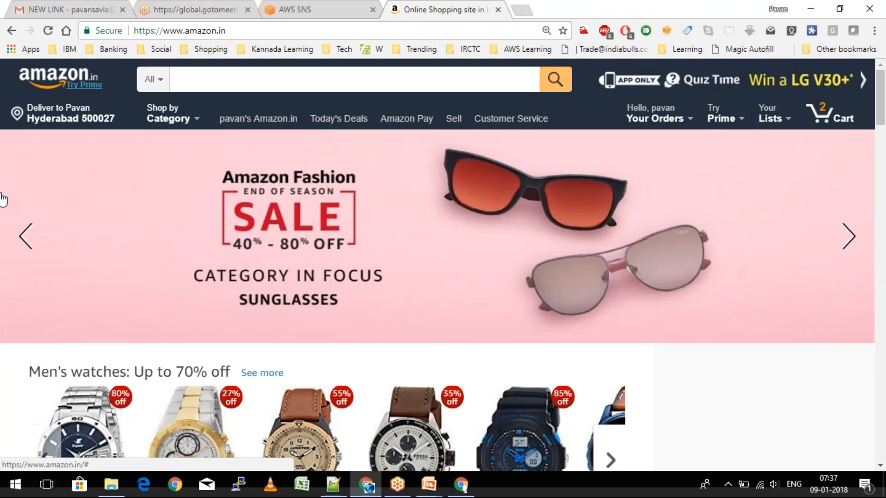
click(279, 242)
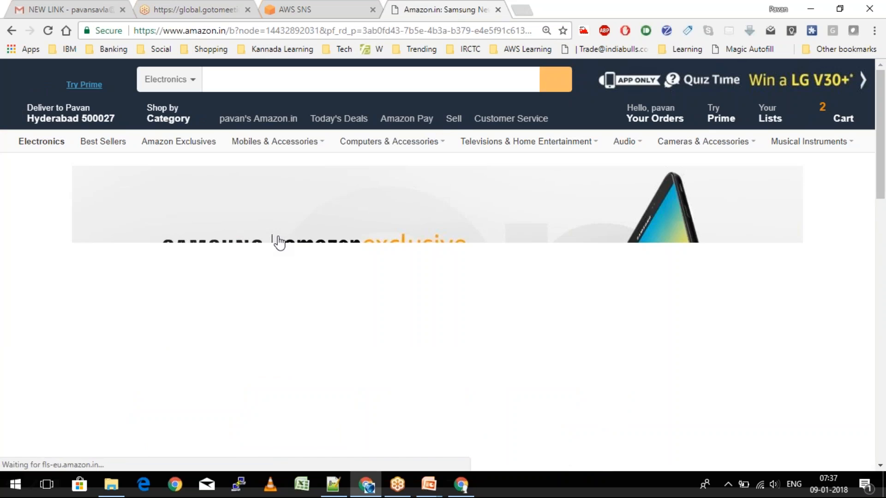
key(Return)
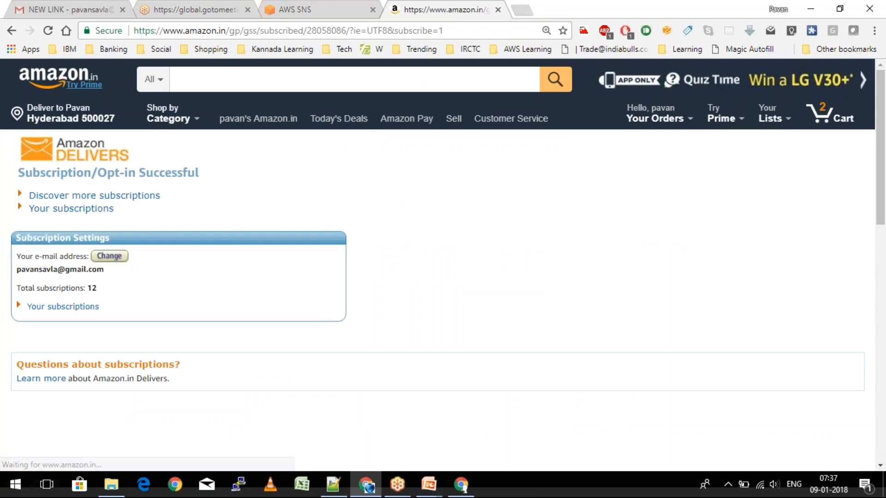
drag(18, 173, 77, 173)
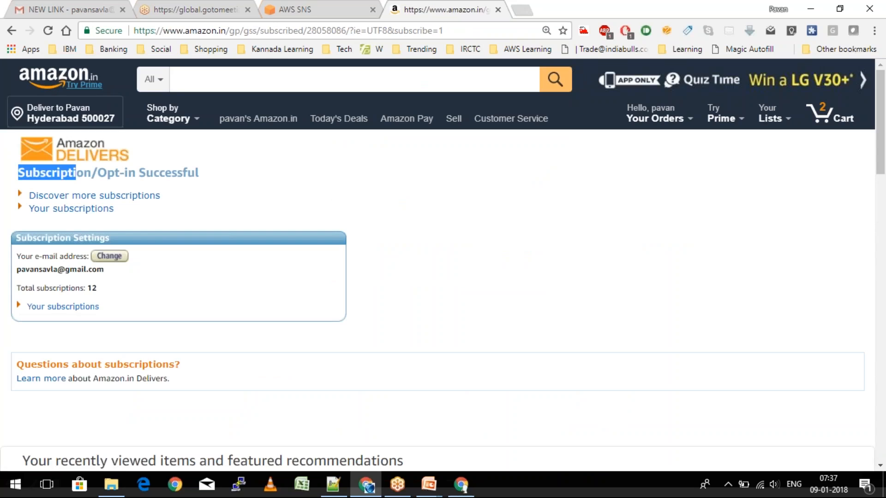
- Find the 'You subscribed to Samsung Game On' confirmation email in the Gmail inbox
click(56, 5)
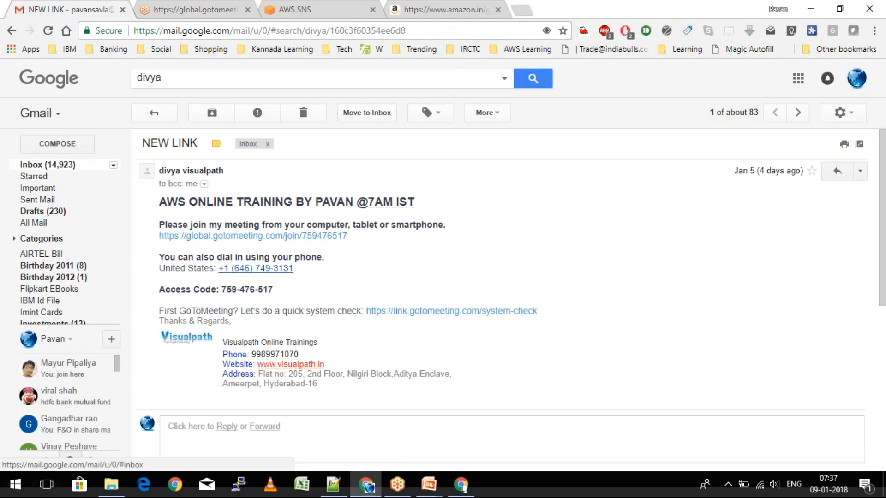
click(47, 165)
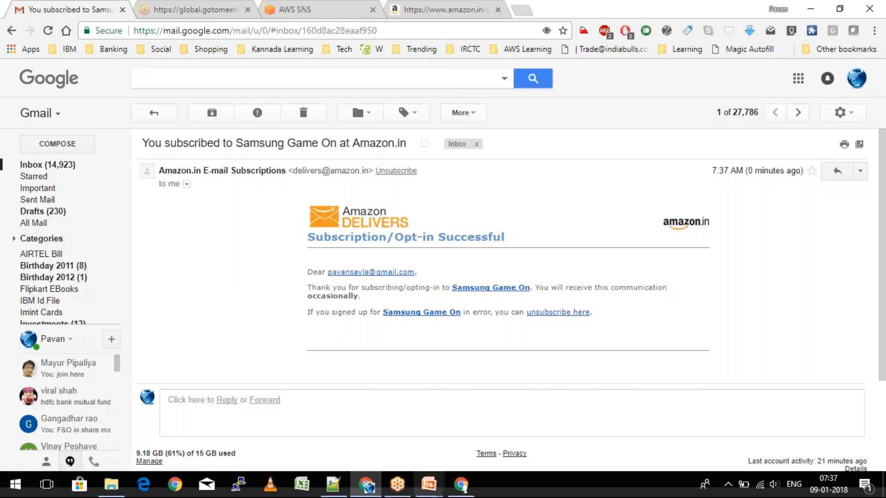
mouse_move(461, 493)
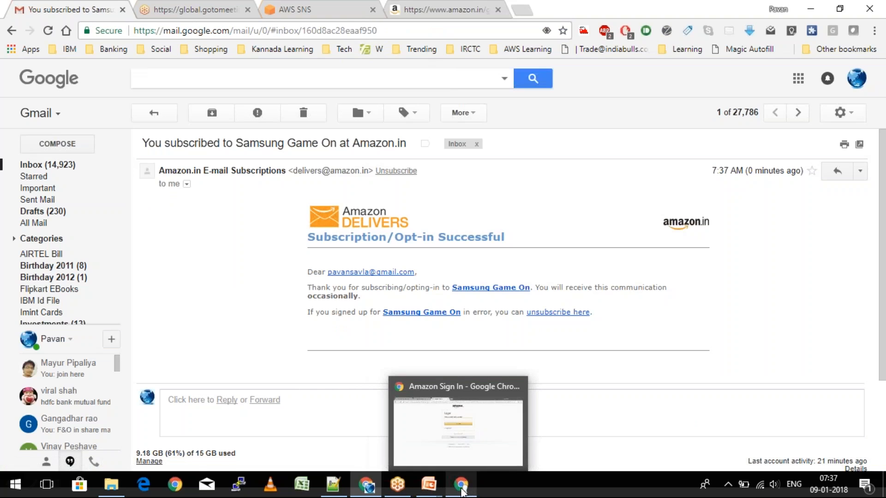
click(462, 493)
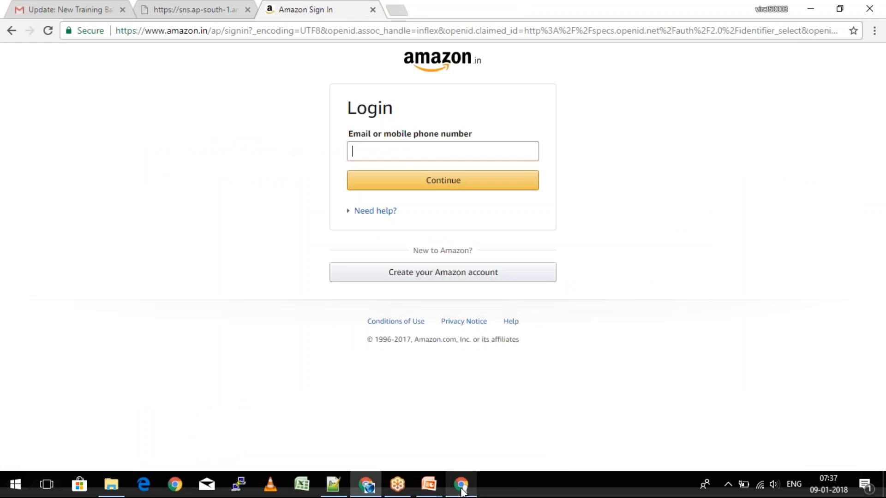
click(70, 10)
key(alt+Tab)
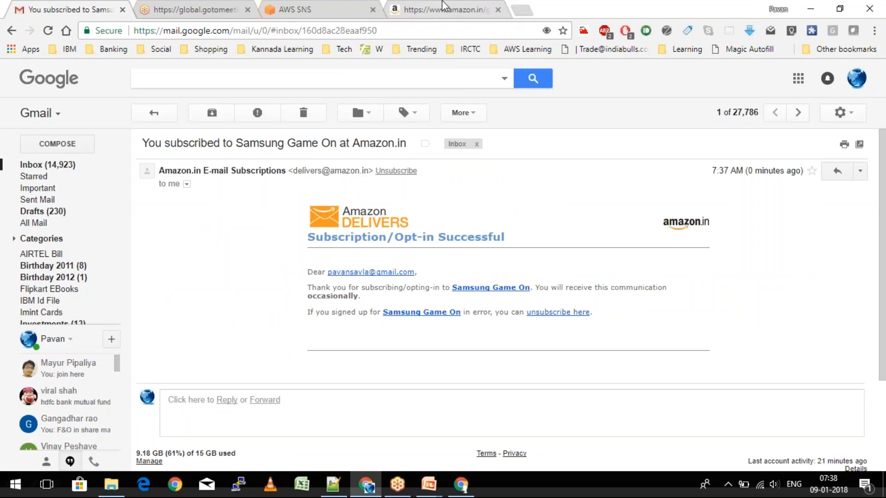
- Open 'Your subscriptions' on Amazon.in and scroll the table showing Samsung Game On
click(443, 7)
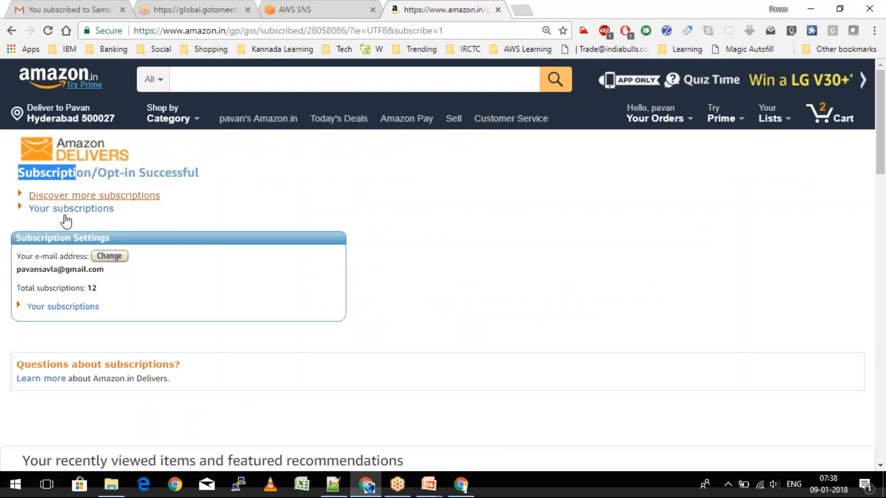
click(91, 210)
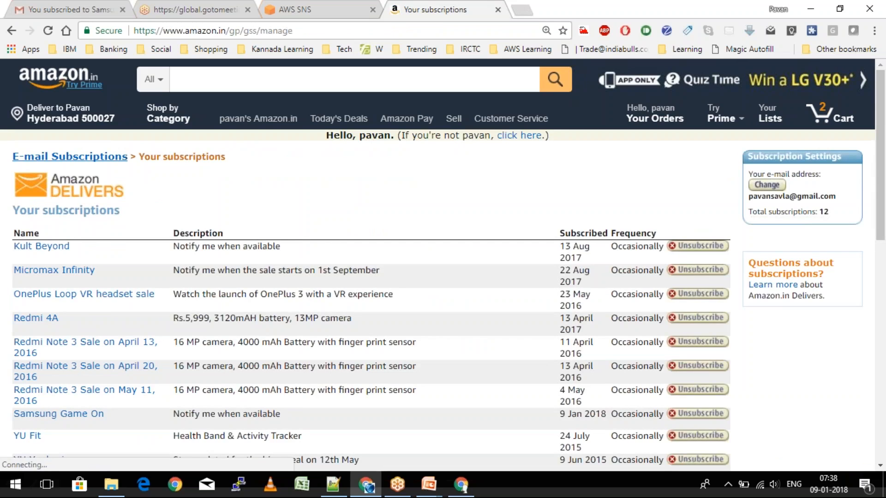
scroll(442, 263, down, 2)
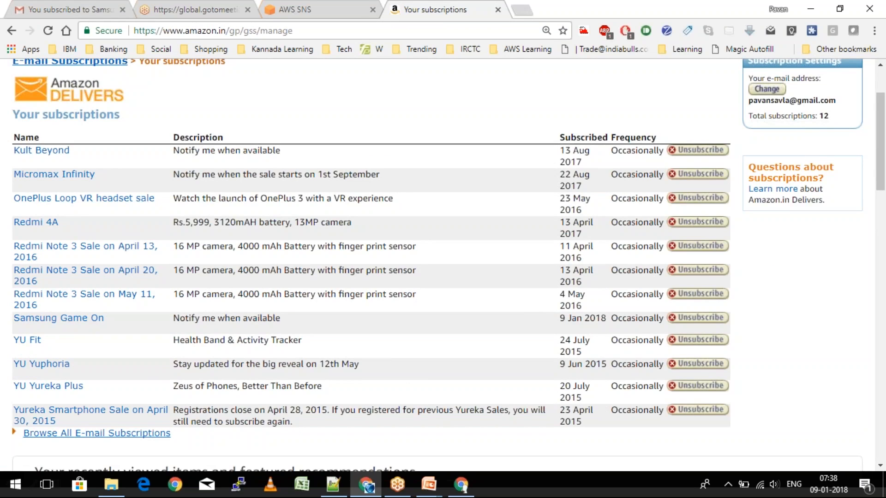
scroll(443, 264, down, 1)
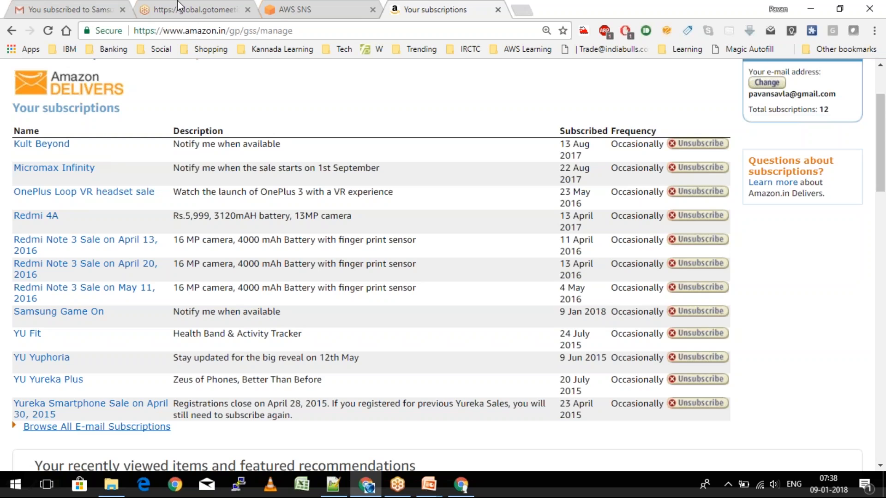
click(52, 8)
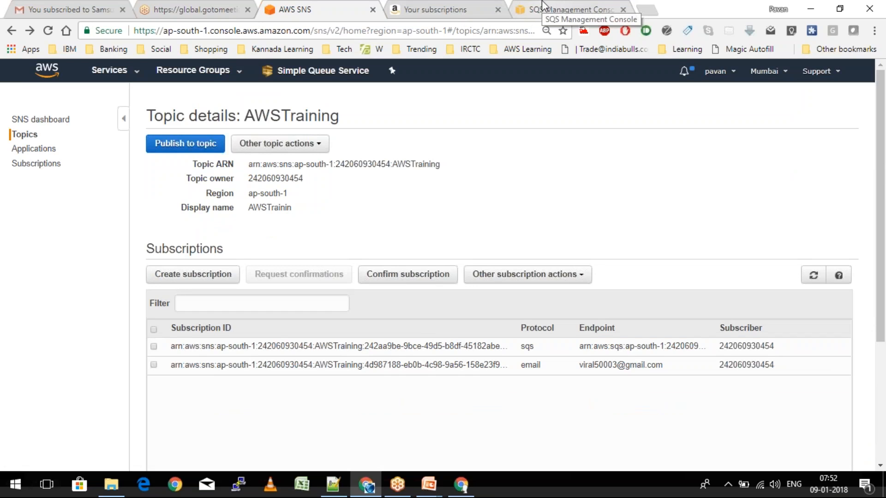
- Refresh TestQueue, view its messages, and open More Details on the SNS 'TestMessage' notification
click(543, 6)
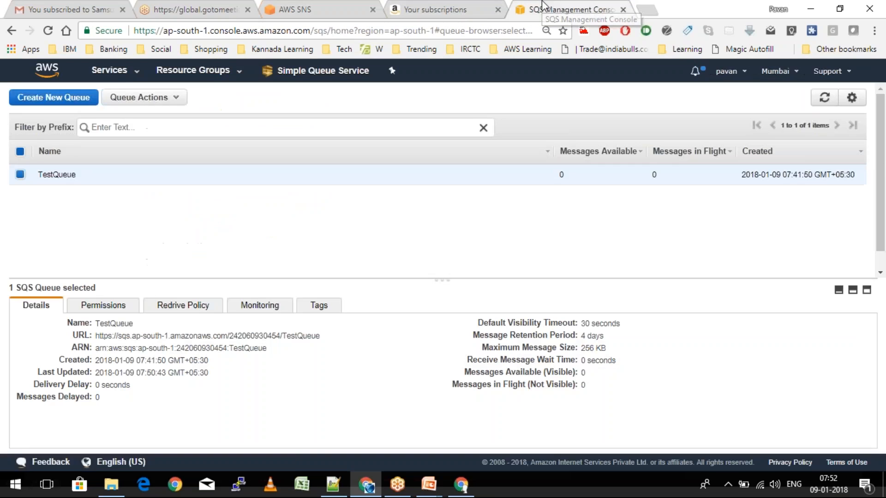
click(820, 99)
click(137, 97)
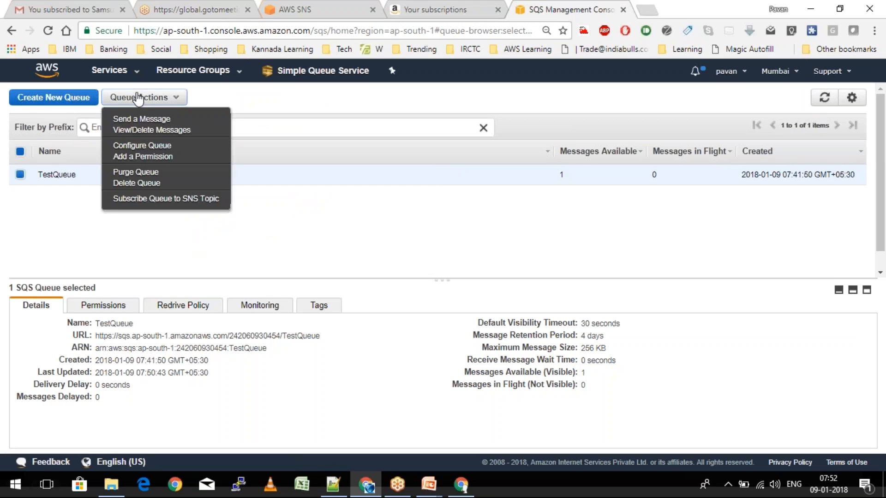
click(141, 130)
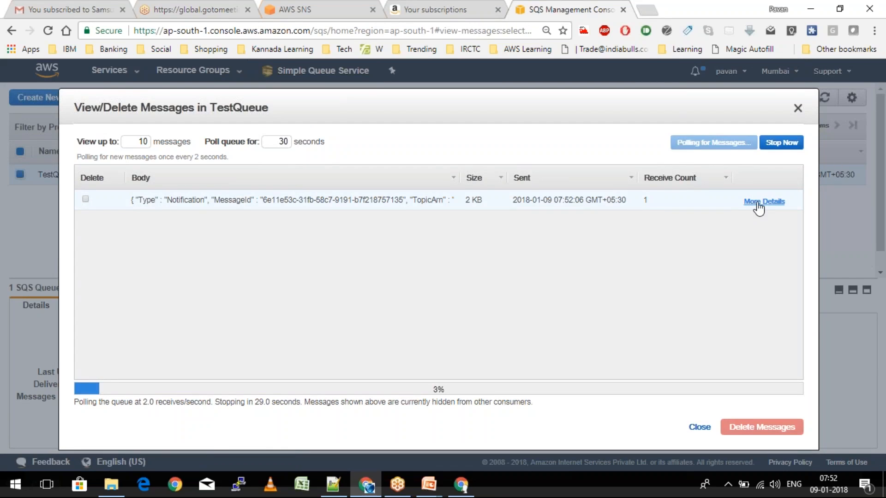
click(758, 204)
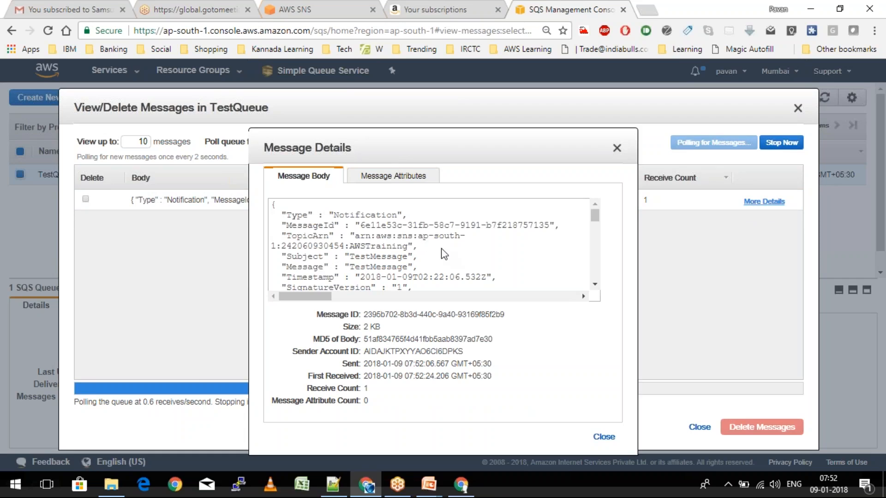
- Scroll through the notification's message body and glance at its Message Attributes tab
scroll(444, 254, down, 1)
scroll(444, 253, down, 1)
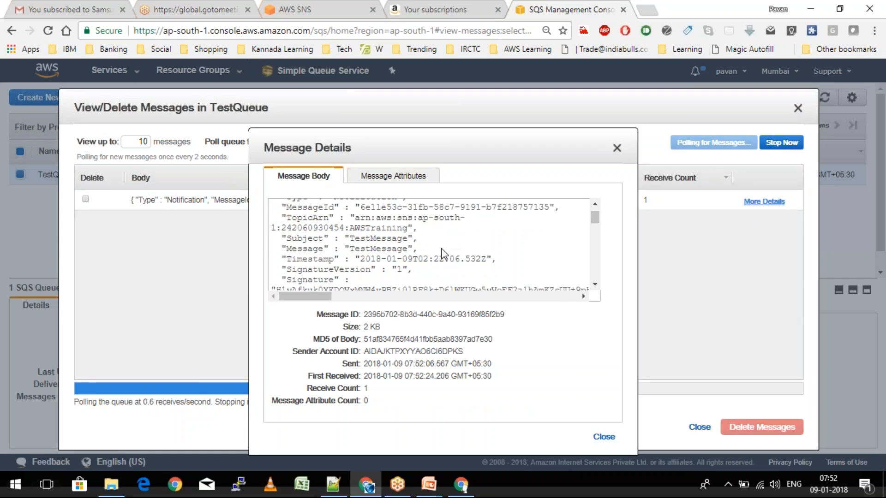
scroll(444, 254, down, 3)
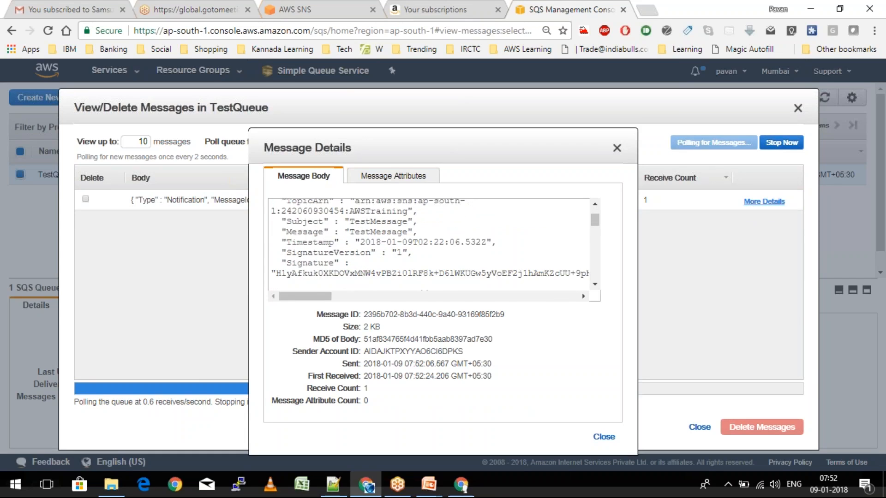
scroll(433, 244, down, 4)
click(394, 176)
click(306, 174)
- Read further through the body, recheck the empty attributes, and close Message Details
scroll(398, 282, down, 1)
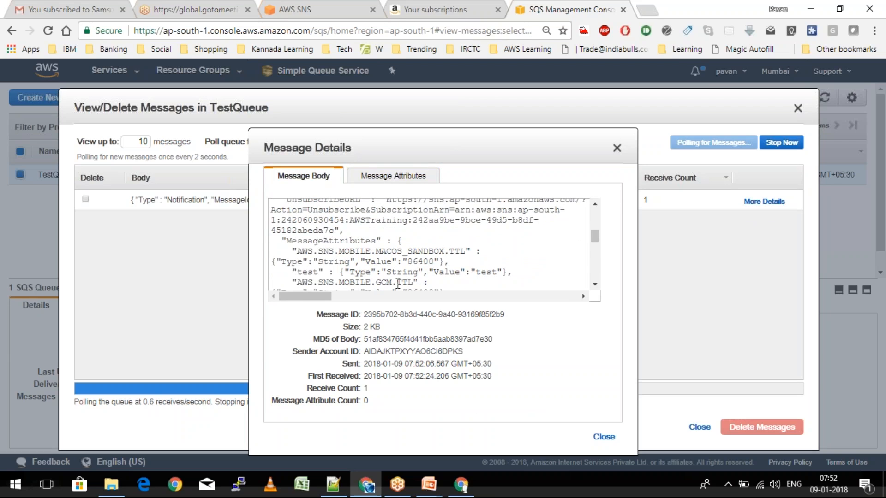
scroll(398, 283, down, 2)
scroll(398, 283, down, 2)
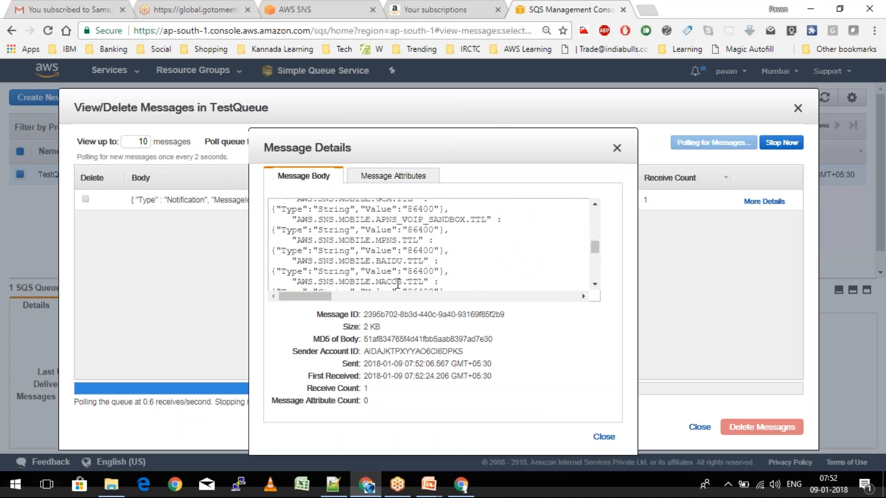
scroll(398, 283, down, 3)
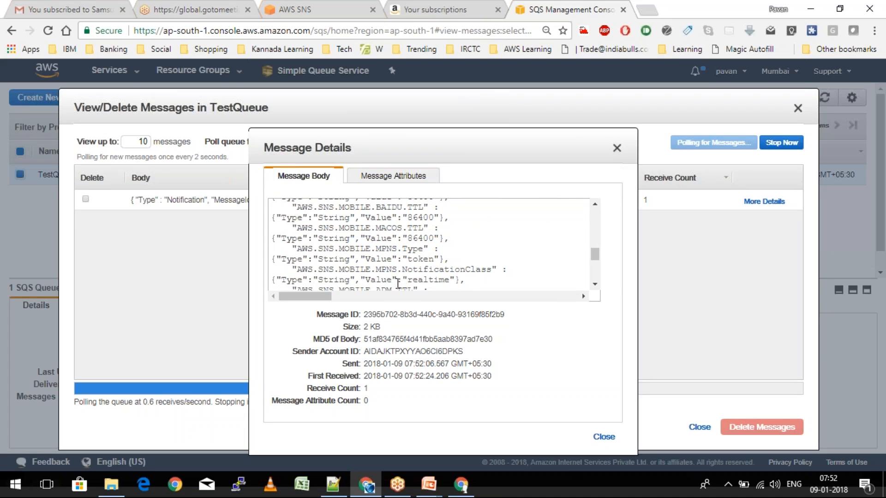
scroll(398, 283, down, 6)
drag(564, 313, 597, 235)
drag(293, 259, 443, 269)
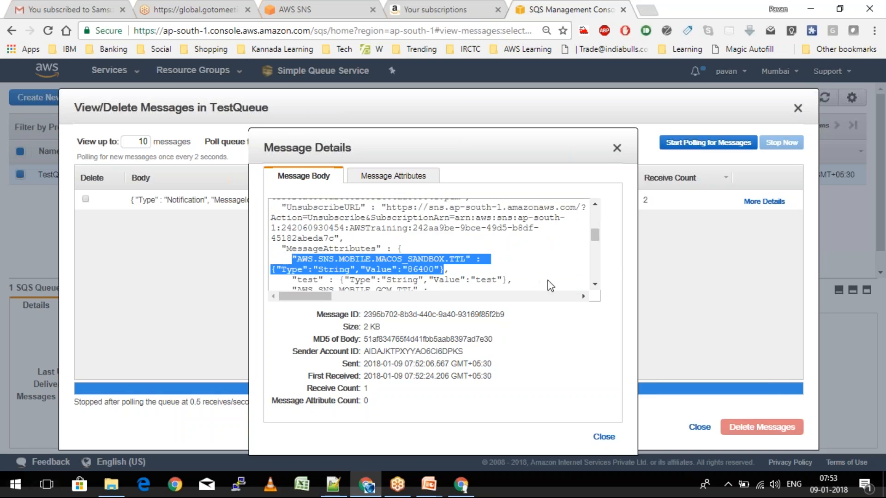
click(597, 284)
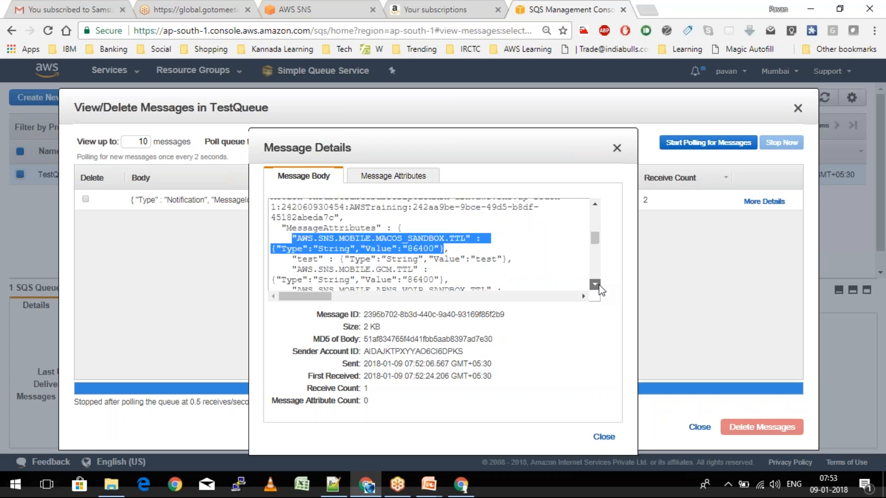
click(394, 175)
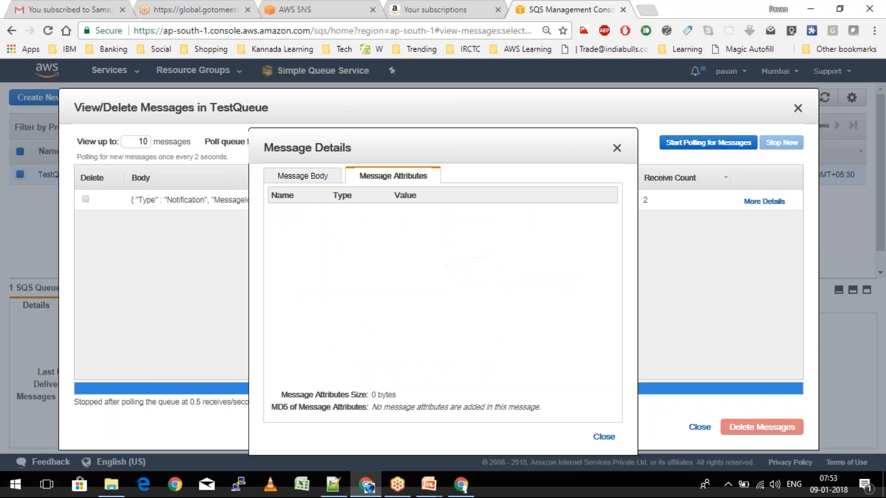
click(283, 174)
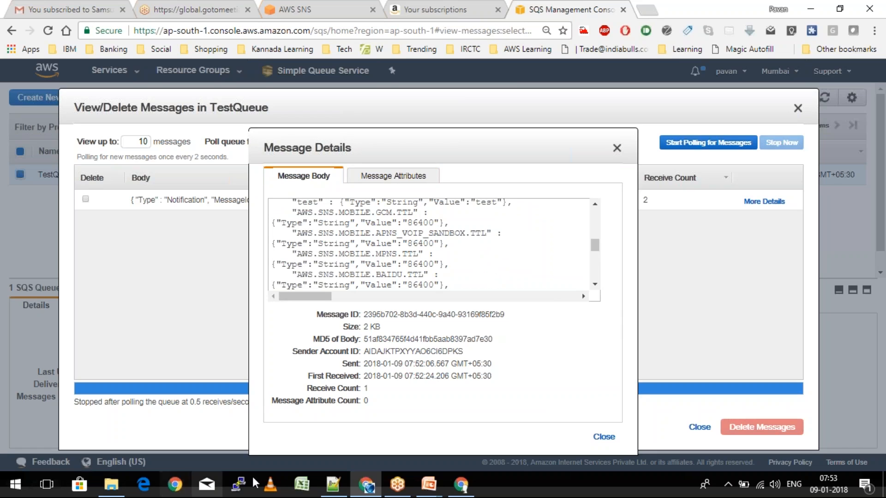
click(614, 442)
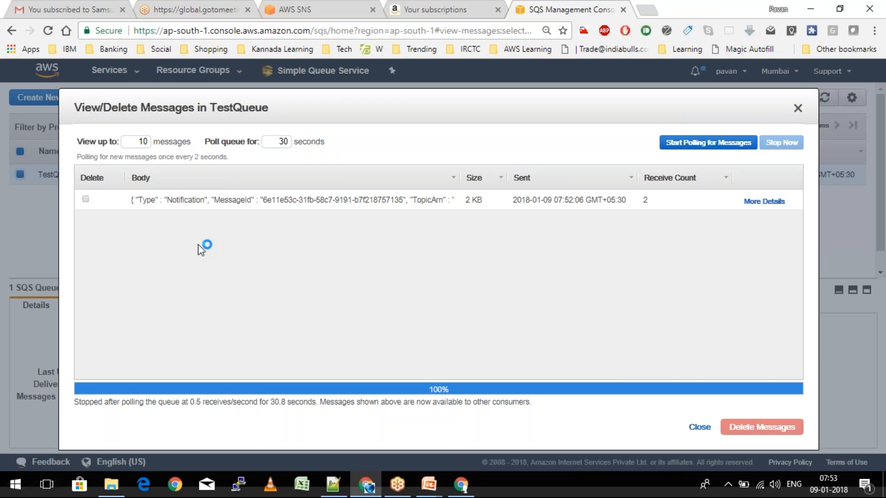
- Delete the received SNS notification from TestQueue
click(85, 200)
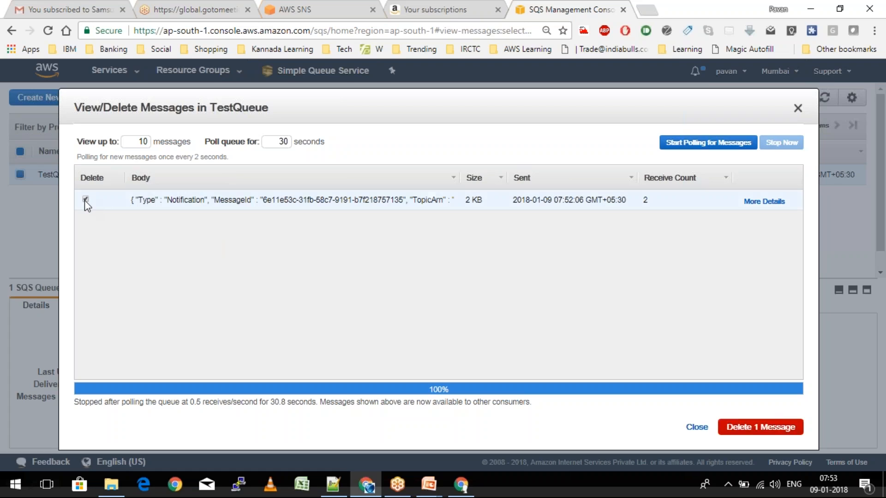
click(773, 433)
click(514, 316)
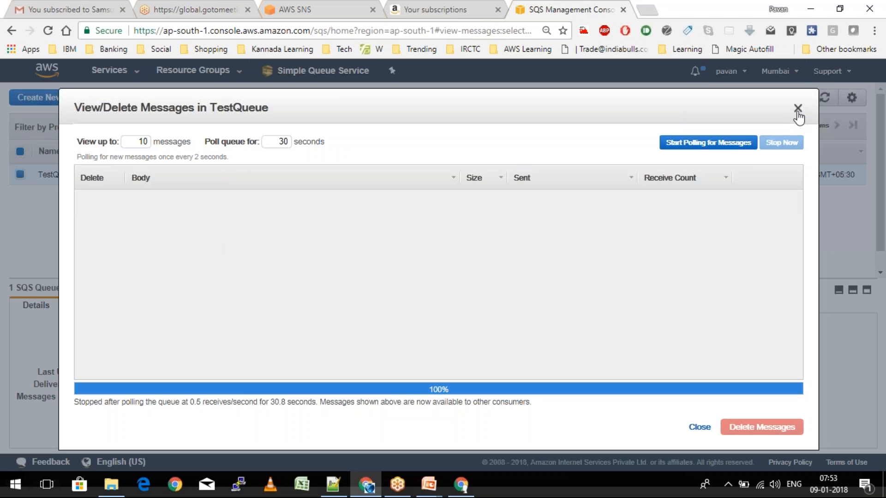
click(797, 109)
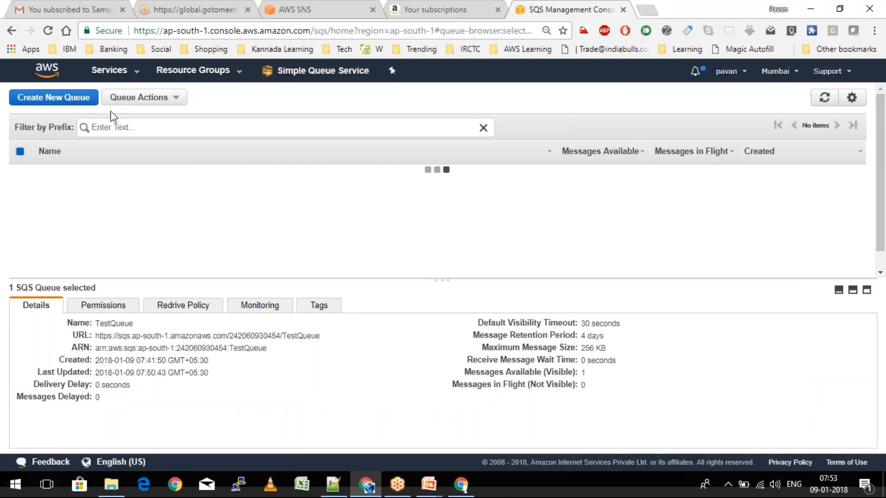
- Delete TestQueue itself and return to the AWSTraining topic details
click(135, 98)
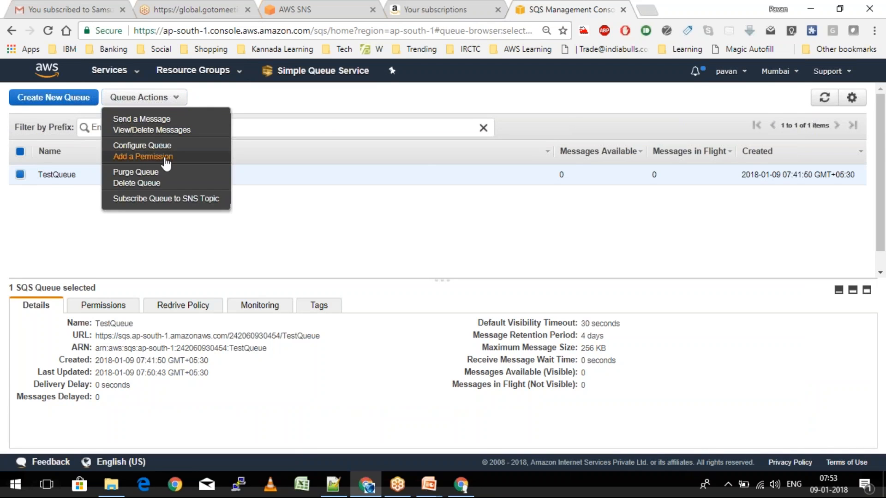
click(137, 183)
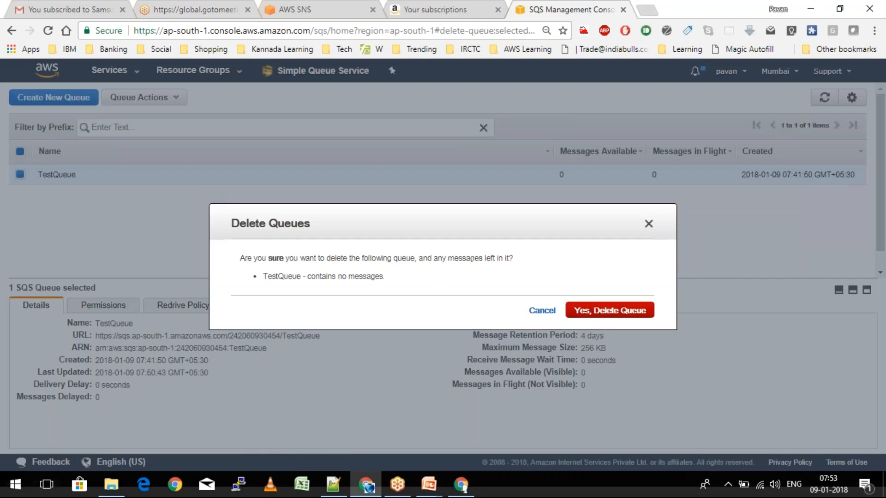
click(611, 311)
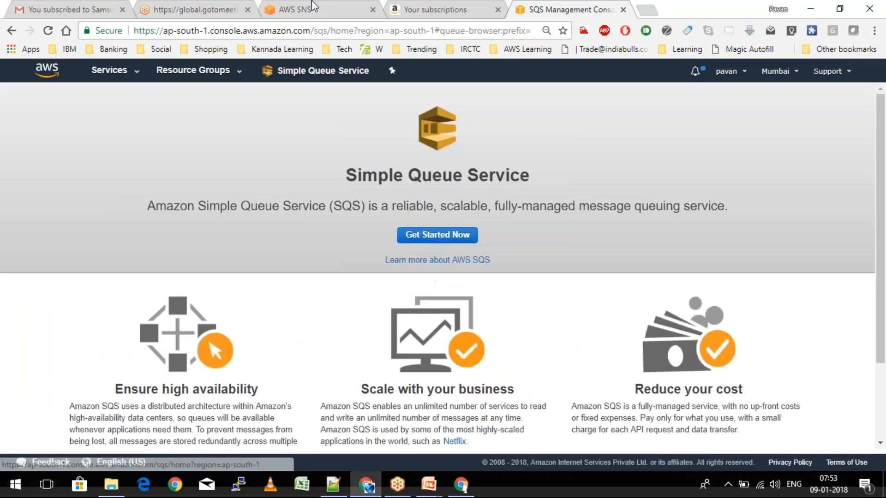
click(312, 6)
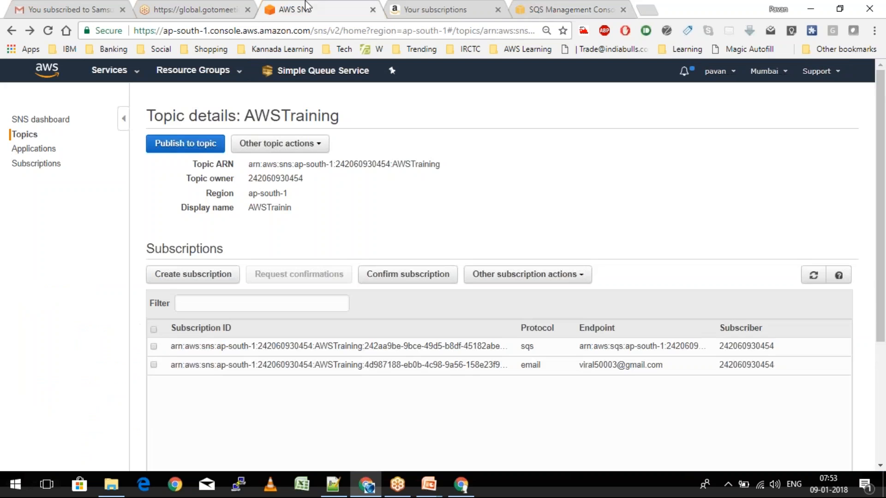
click(123, 484)
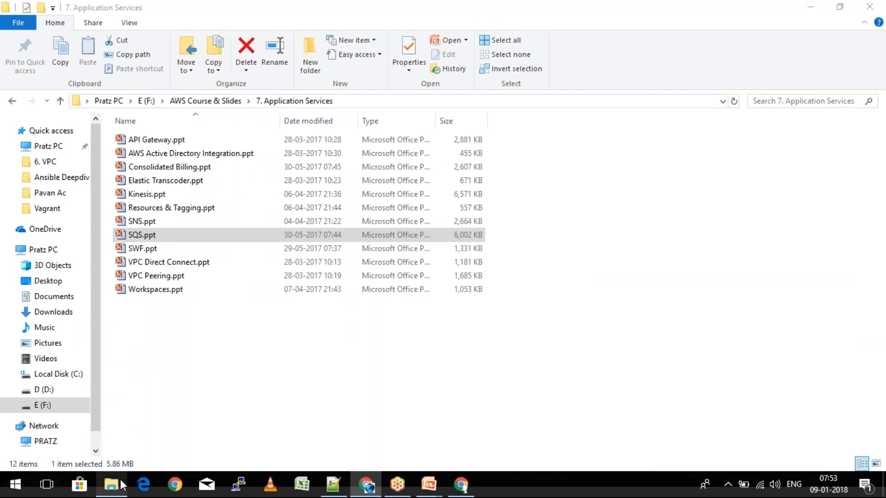
- Open SWF.ppt from the Application Services folder, showing slide 19 'SQS - Fanning Out'
click(176, 341)
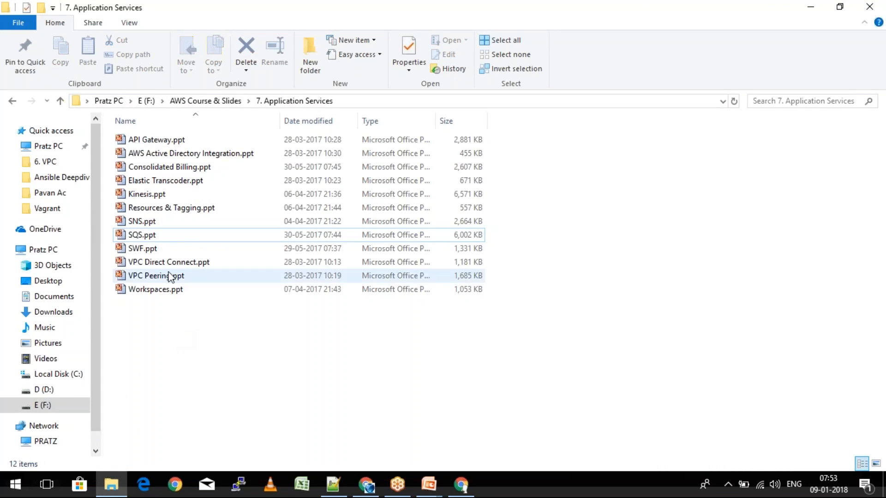
double_click(148, 249)
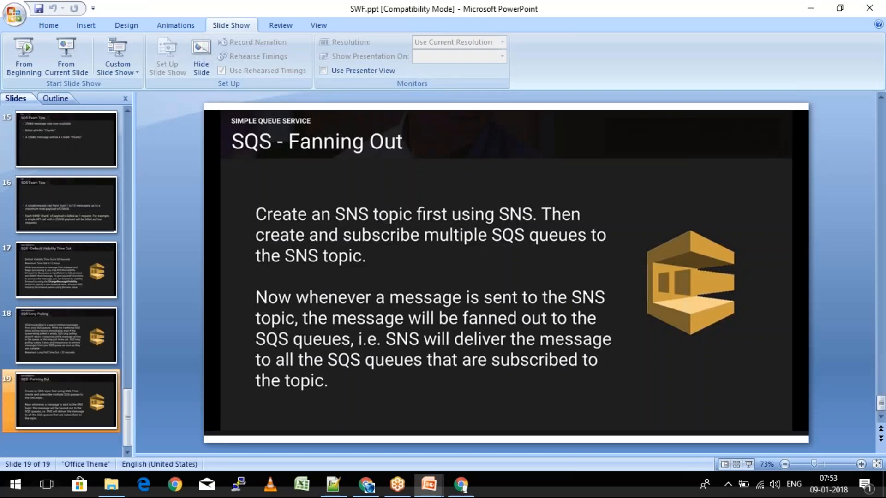